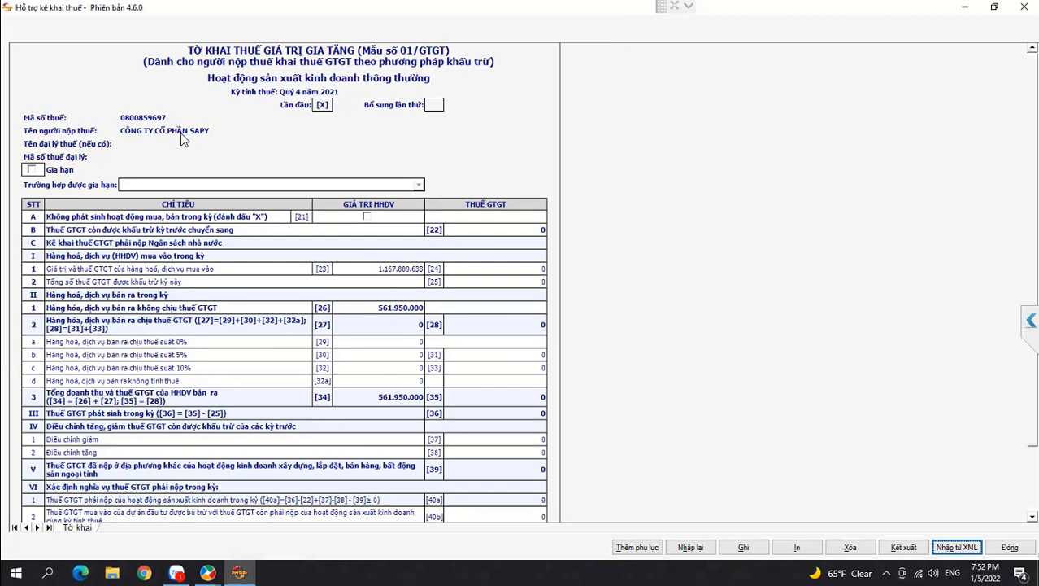
- Switch to Google Chrome and open the electronic tax portal at thuedientu.gdt.gov.vn
click(144, 573)
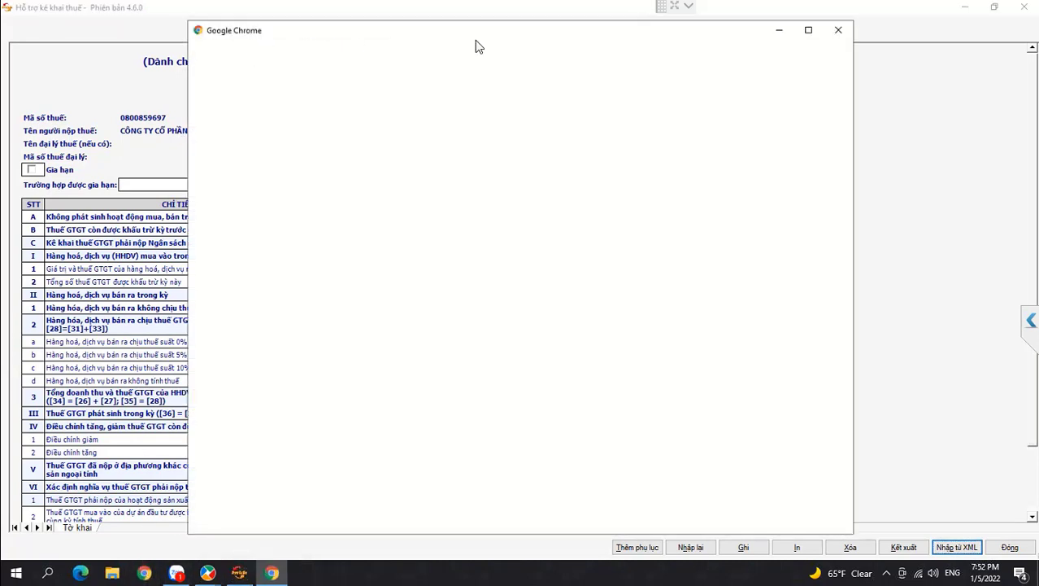
click(359, 260)
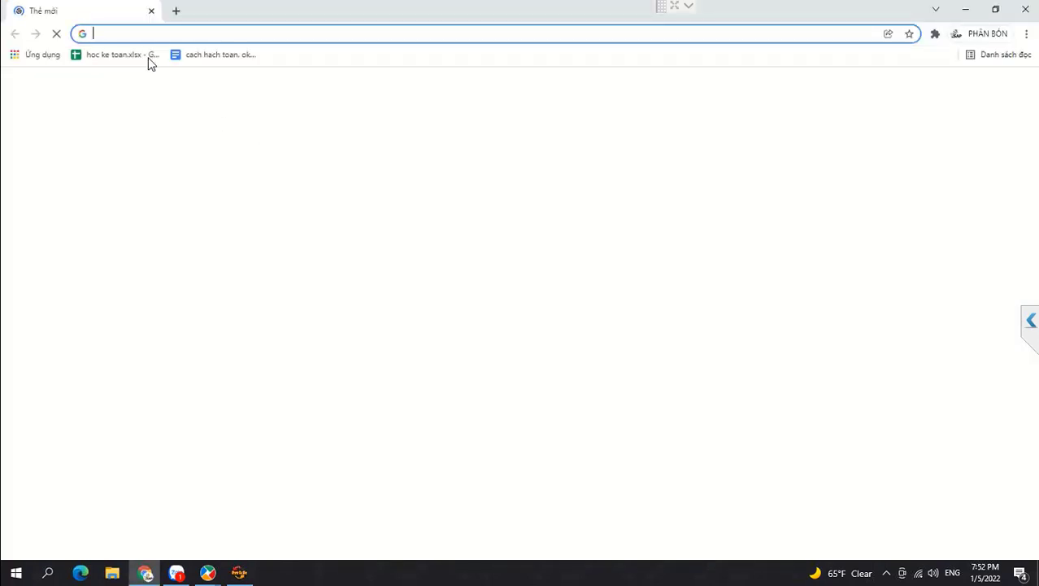
text(thuedientu.gdt.gov.vn)
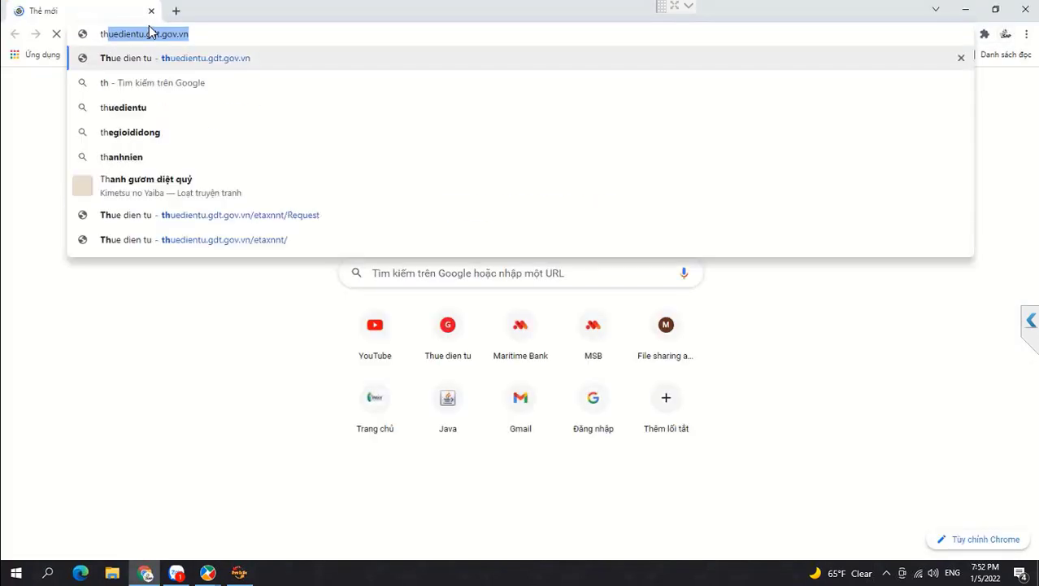
key(Return)
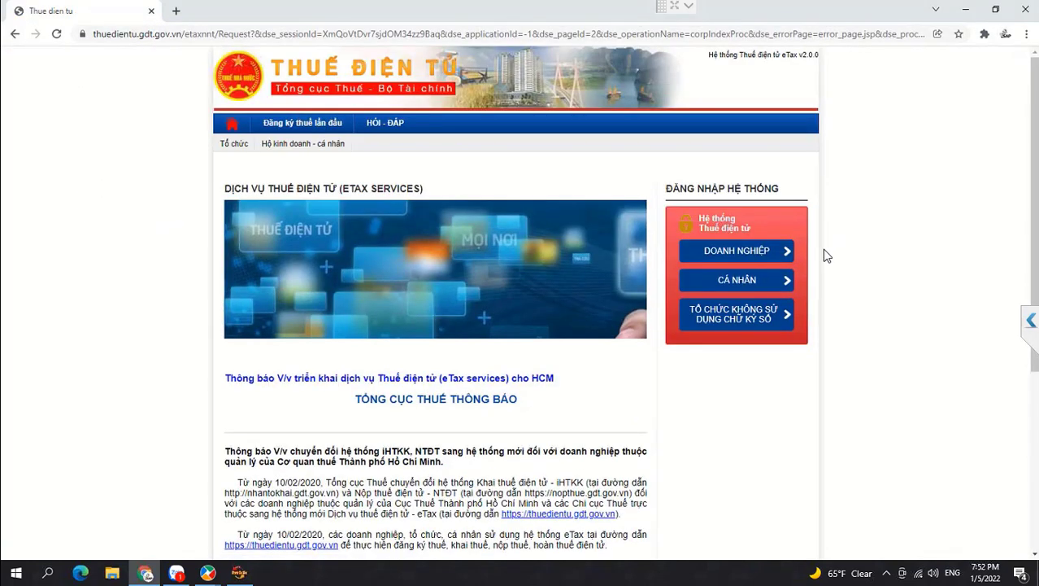
- Log in to the business (Doanh nghiệp) tax system as Người nộp thuế, entering the displayed verification code with the prefilled credentials
click(764, 257)
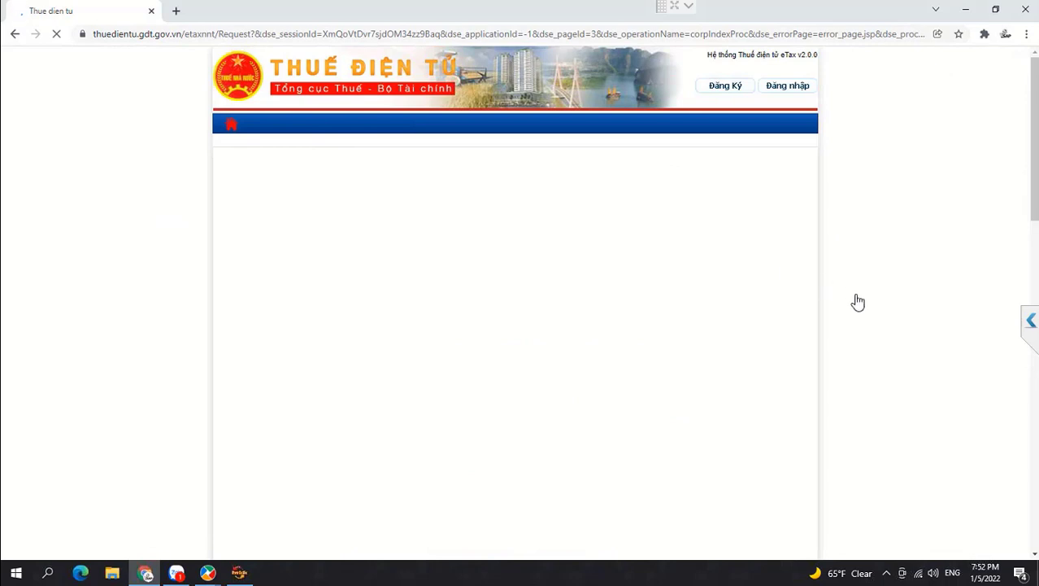
click(794, 96)
click(637, 184)
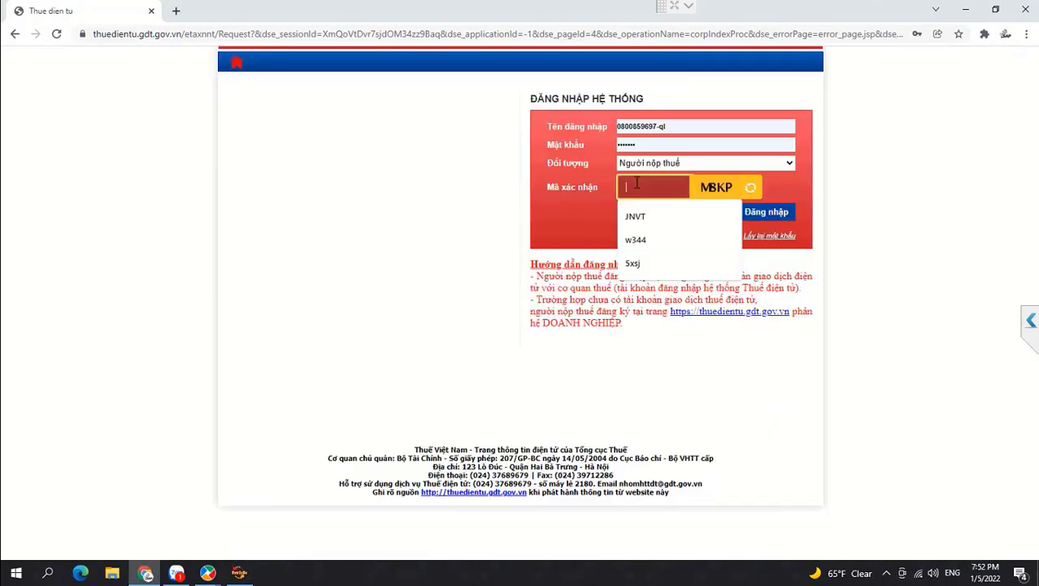
text(mbkp)
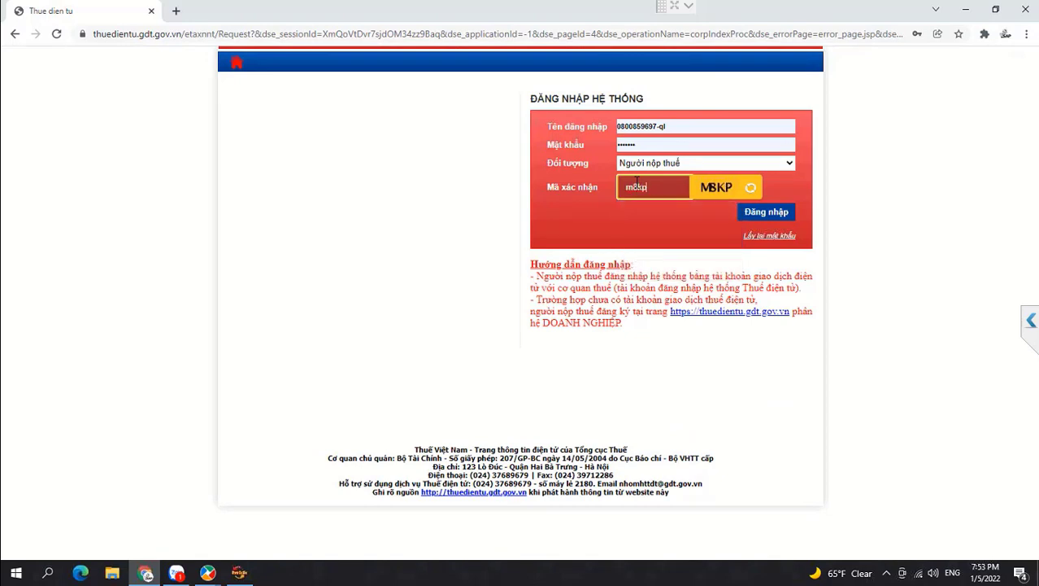
key(Return)
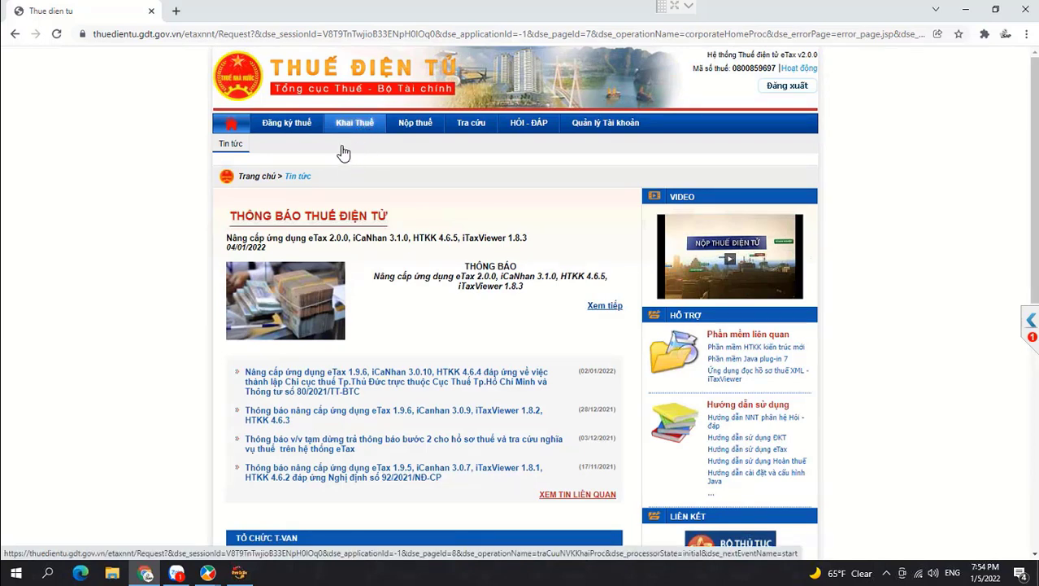
- Open the declaration lookup (Tra cứu tờ khai) in the Khai Thuế section
click(359, 130)
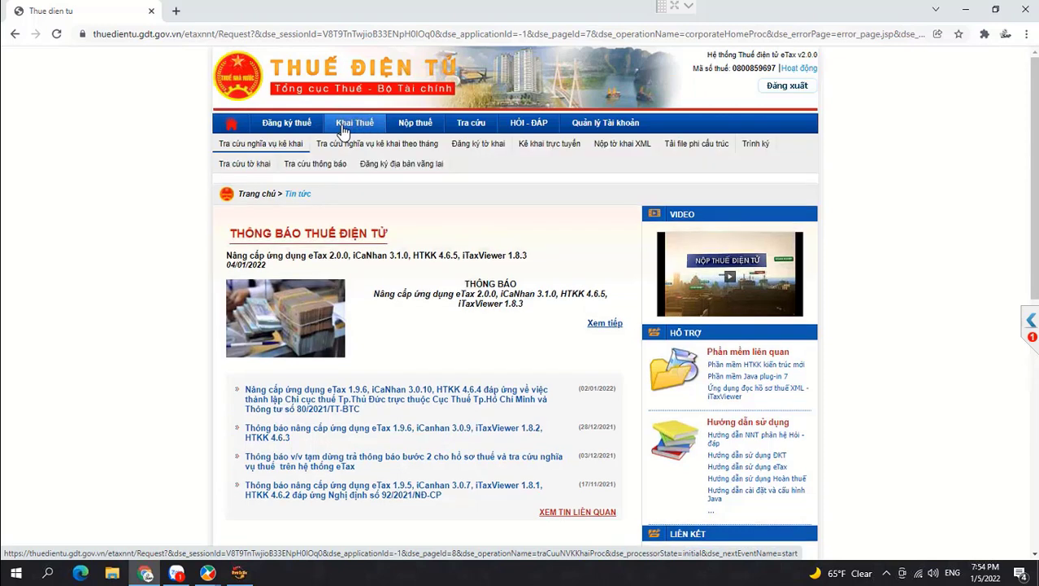
click(243, 165)
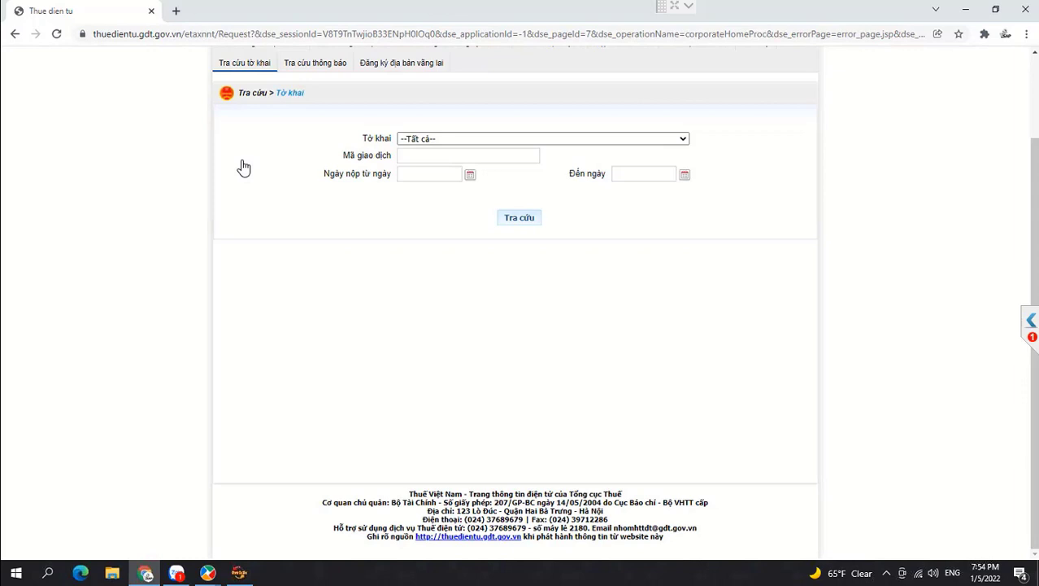
scroll(601, 154, up, 2)
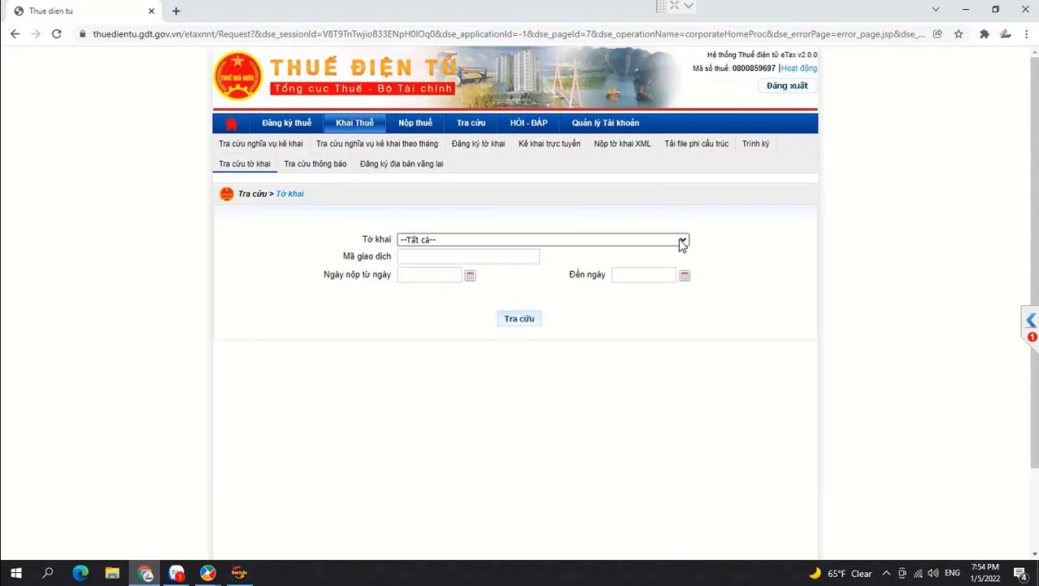
- Search for 01/GTGT VAT declarations submitted from 01/01/2021 to 31/12/2021
click(682, 243)
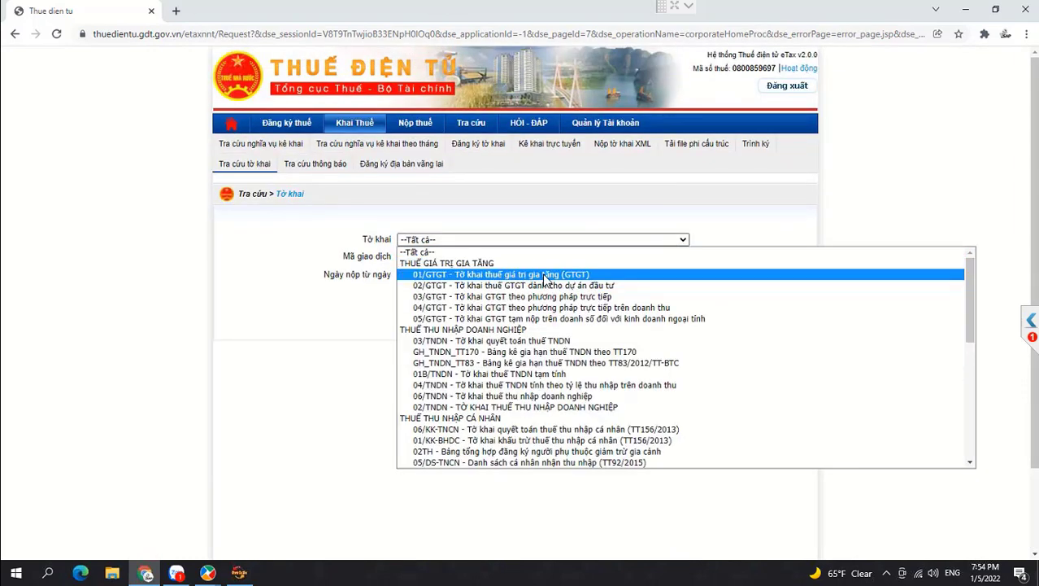
click(545, 275)
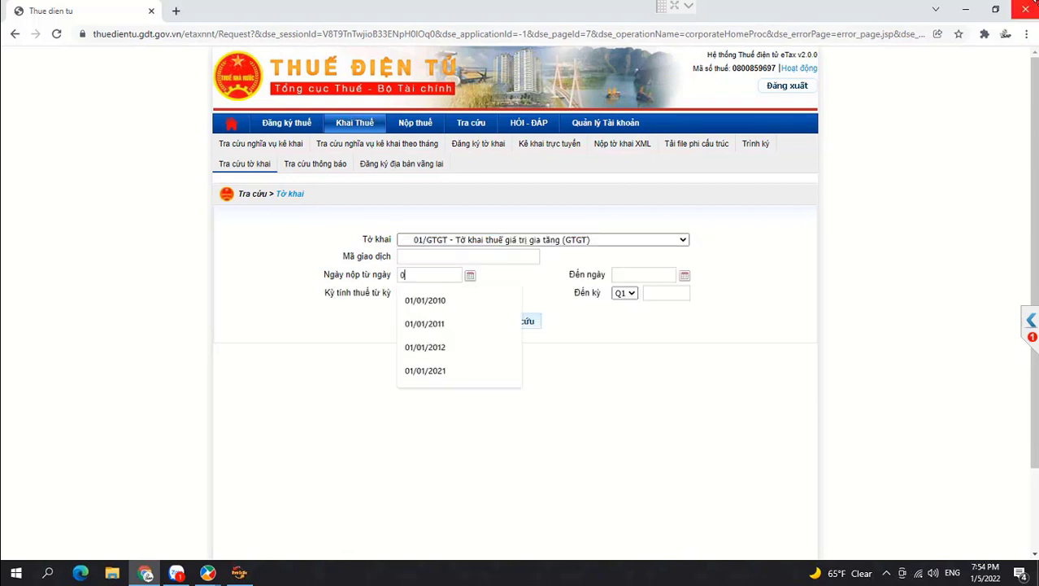
text(01/01/2021)
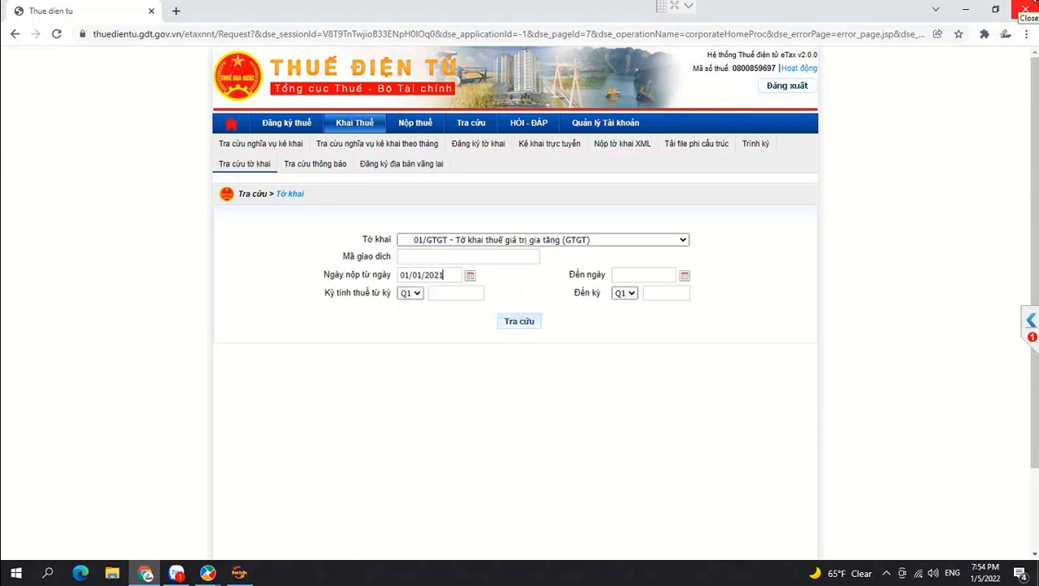
key(Tab)
text(3)
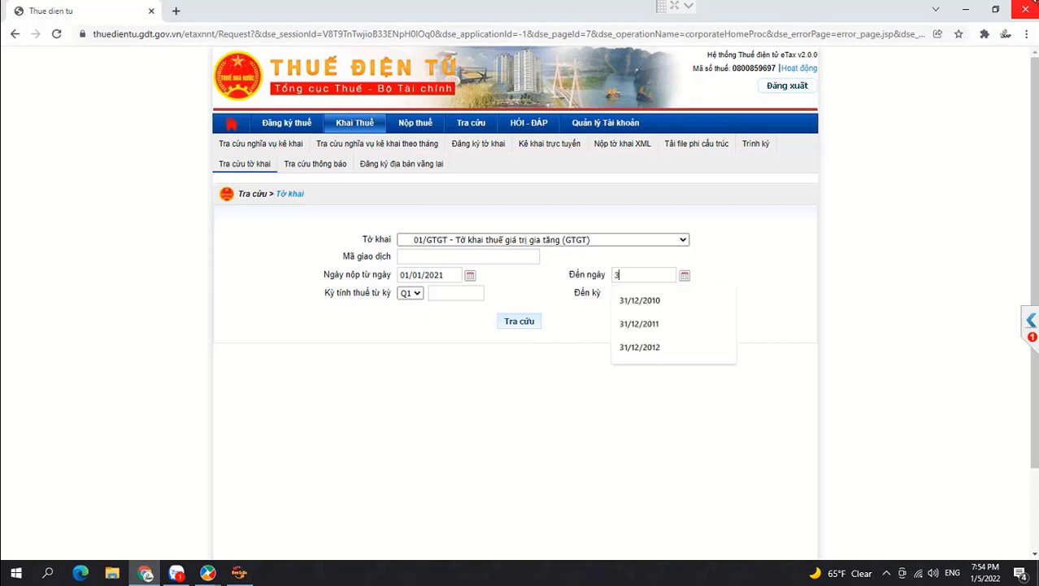
text(1/12/2021)
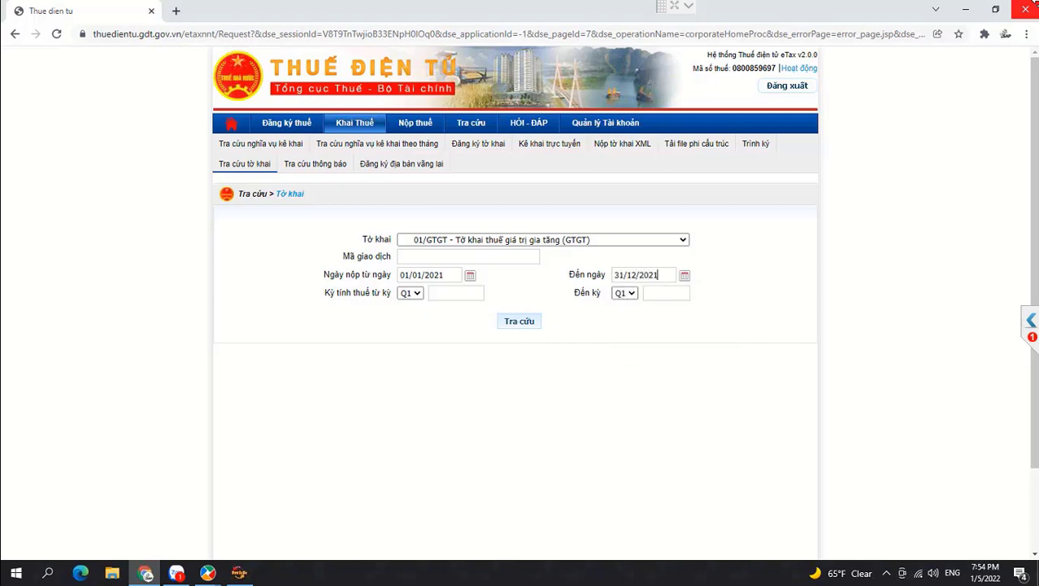
click(520, 322)
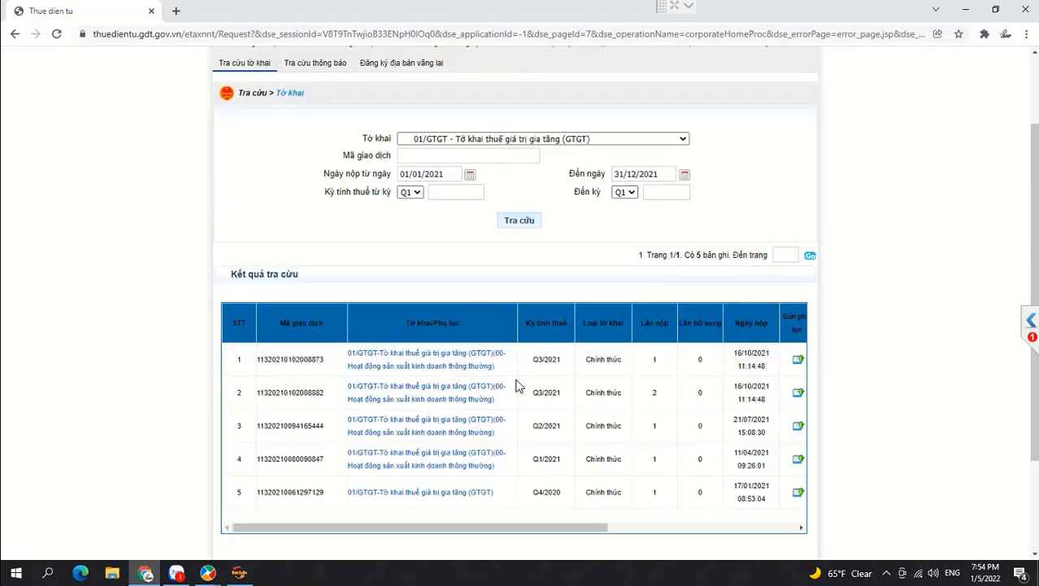
- Download both Q3/2021 VAT declarations from the results and open a downloaded XML file in iTax Viewer
click(447, 353)
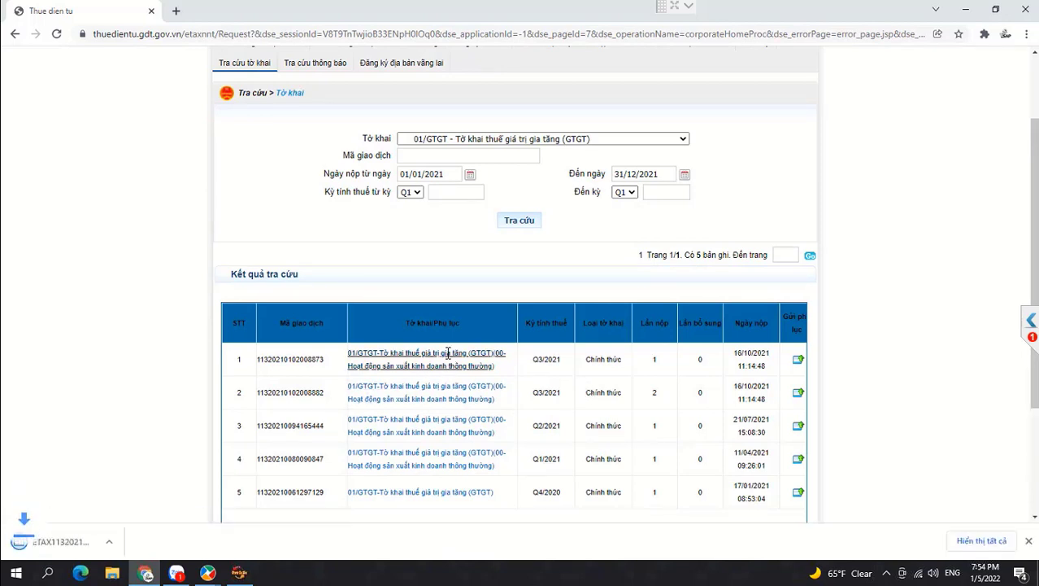
click(450, 392)
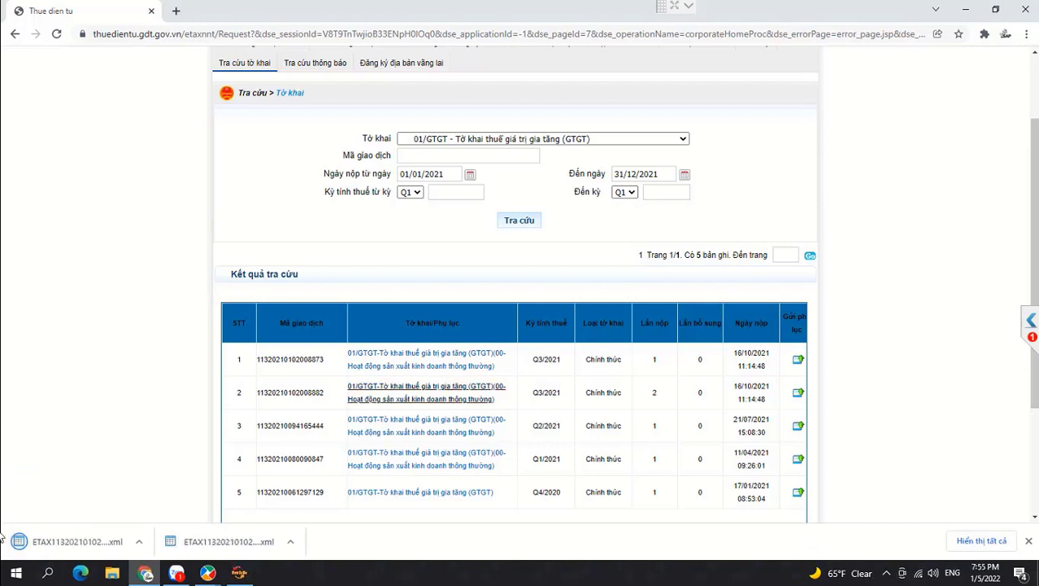
click(67, 547)
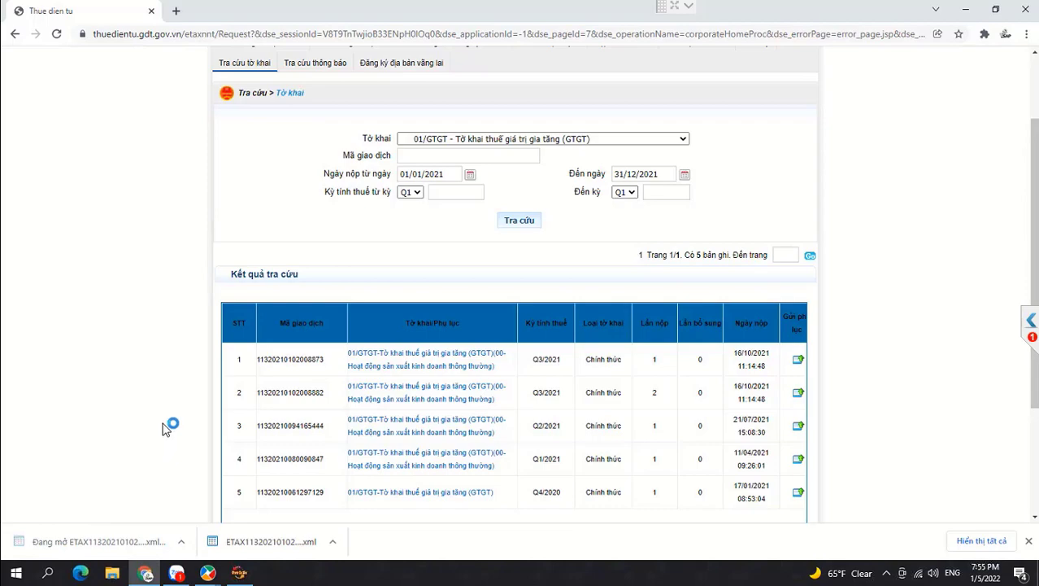
- Copy 71.727.462 from item [43] of the Q3/2021 declaration into item [22] of the Q4 2021 declaration in HTKK
scroll(594, 330, down, 10)
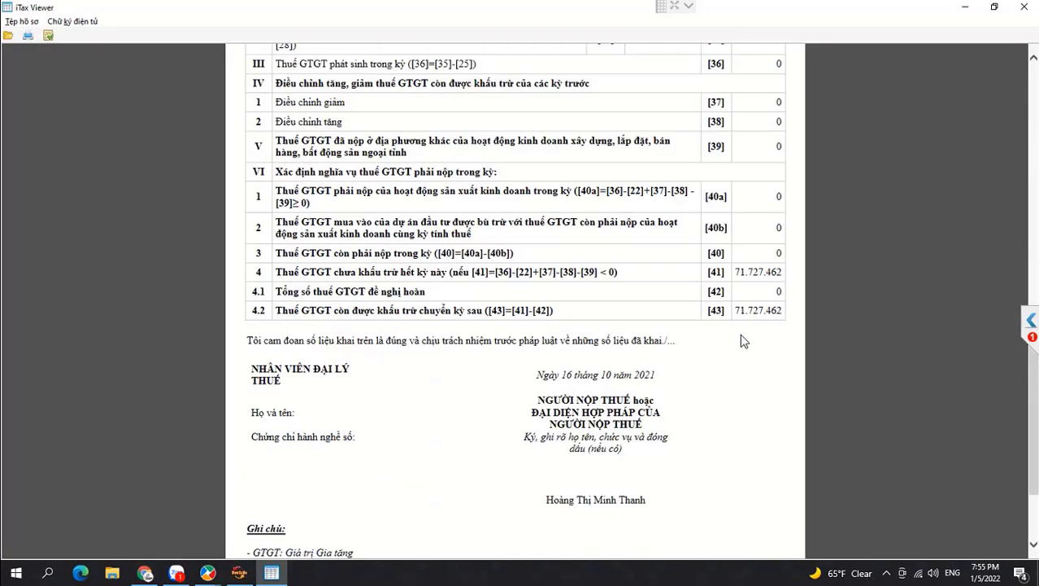
double_click(774, 314)
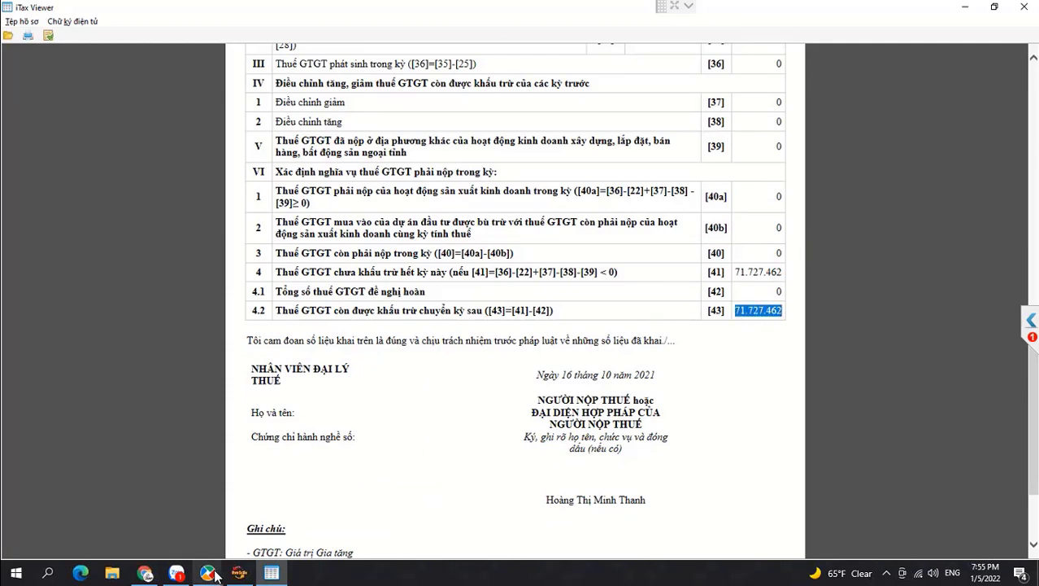
click(239, 574)
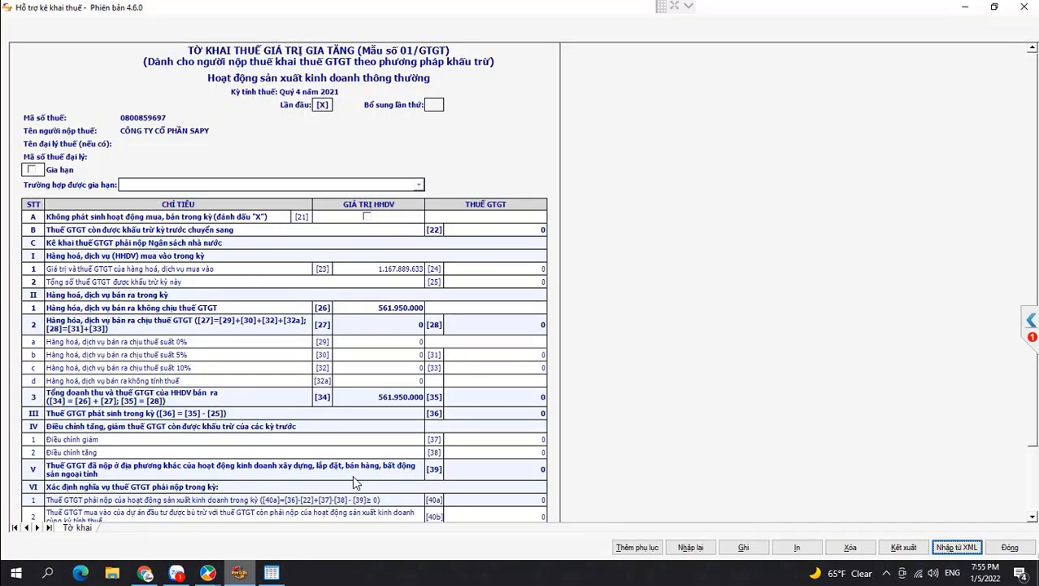
click(508, 227)
key(ctrl+v)
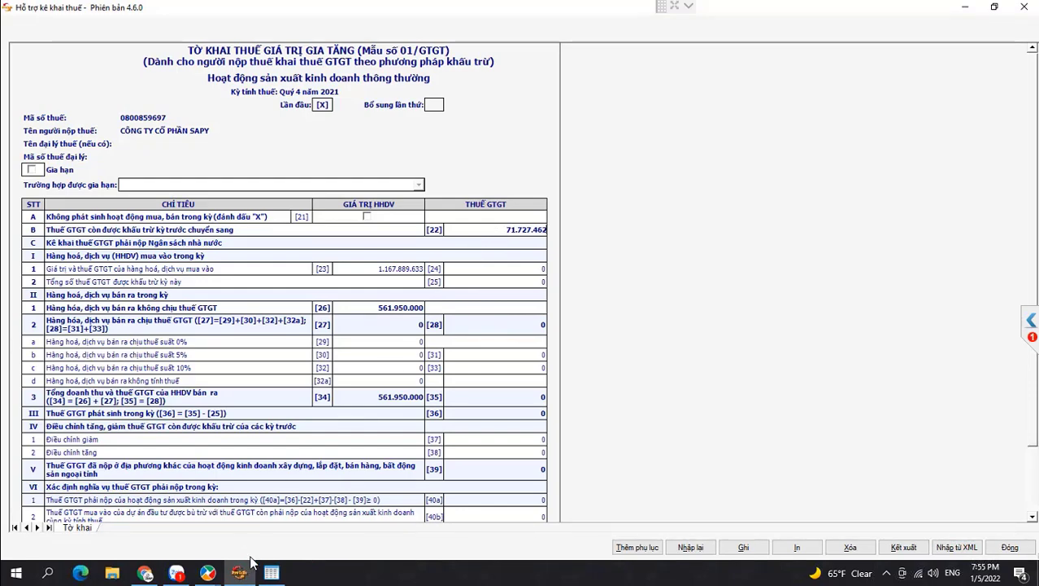
- Check the item [43] carry-forward line in the iTax Viewer declaration, then return to the HTKK declaration
click(272, 572)
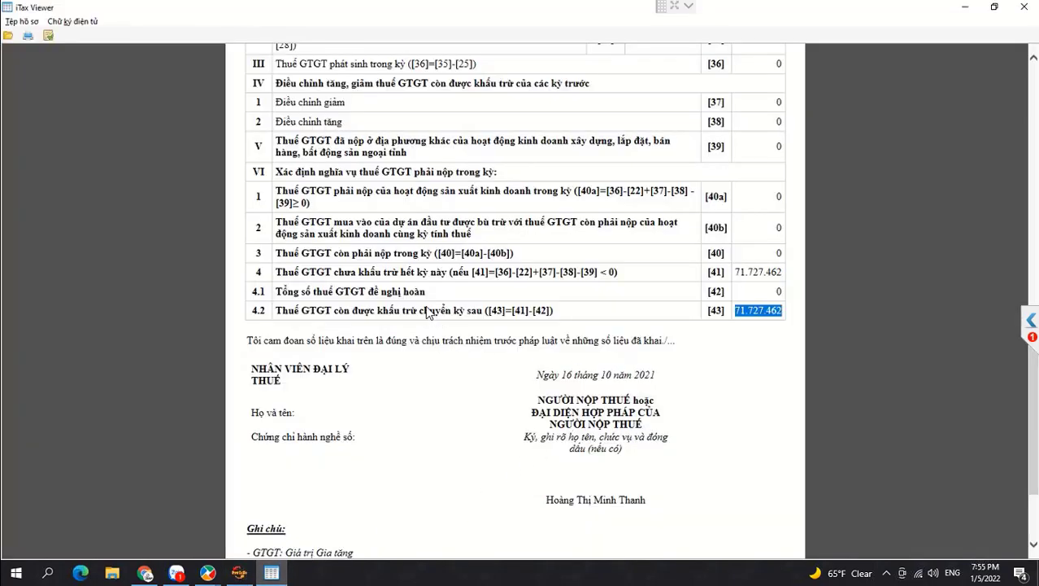
drag(398, 313, 485, 310)
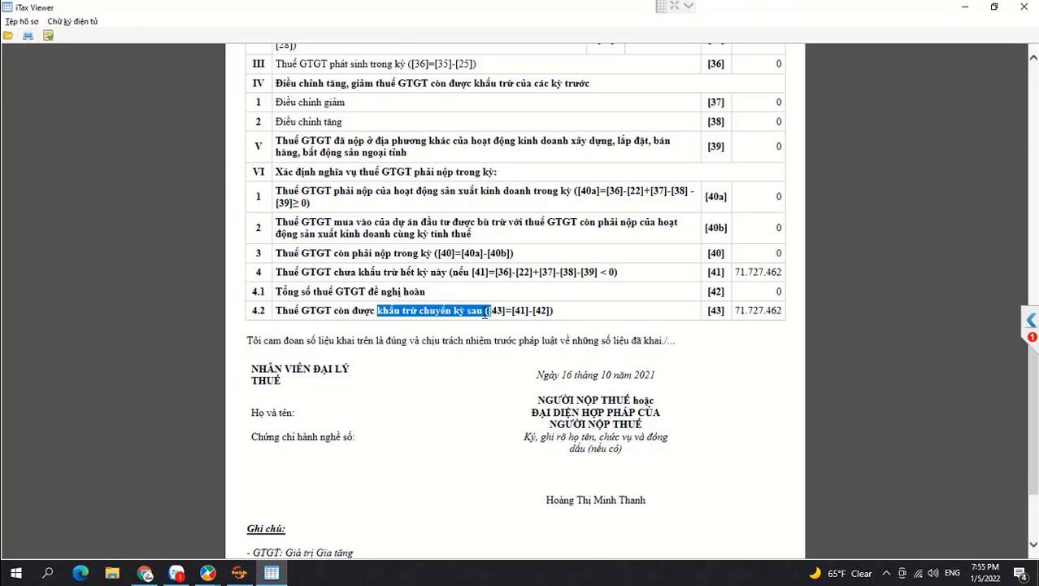
click(239, 573)
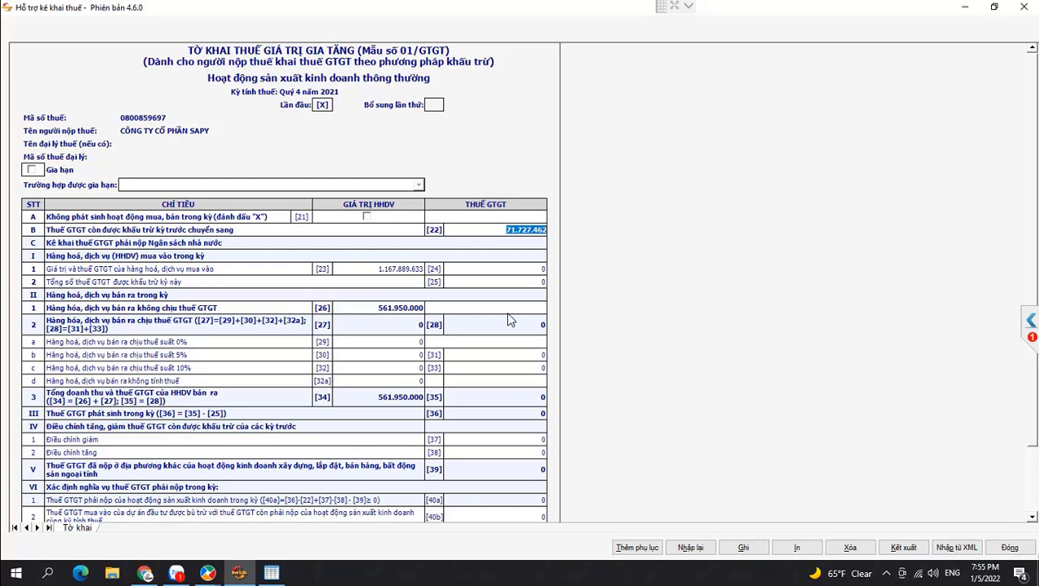
- Save the Q4 2021 VAT declaration and close the notification
click(743, 547)
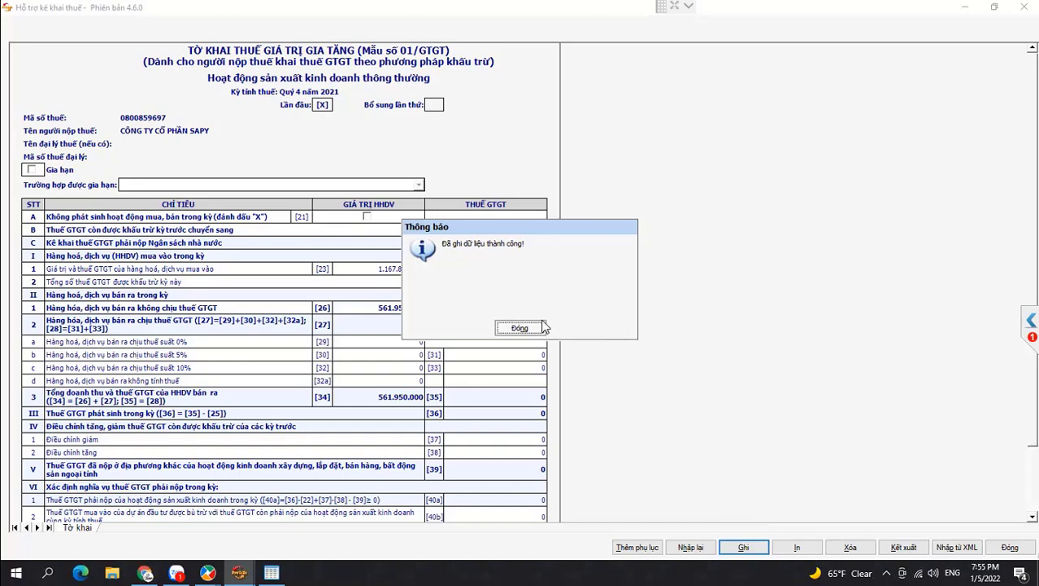
click(541, 327)
scroll(586, 344, down, 3)
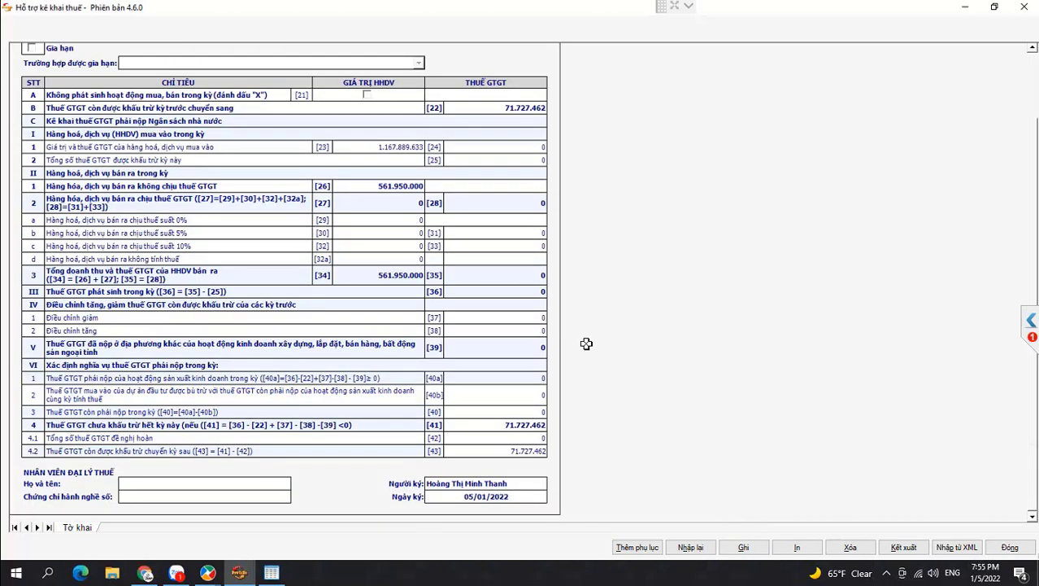
- Start exporting the declaration to XML and choose the HOC KE TOAN folder on Local Disk (D:) as the destination
click(883, 546)
click(495, 334)
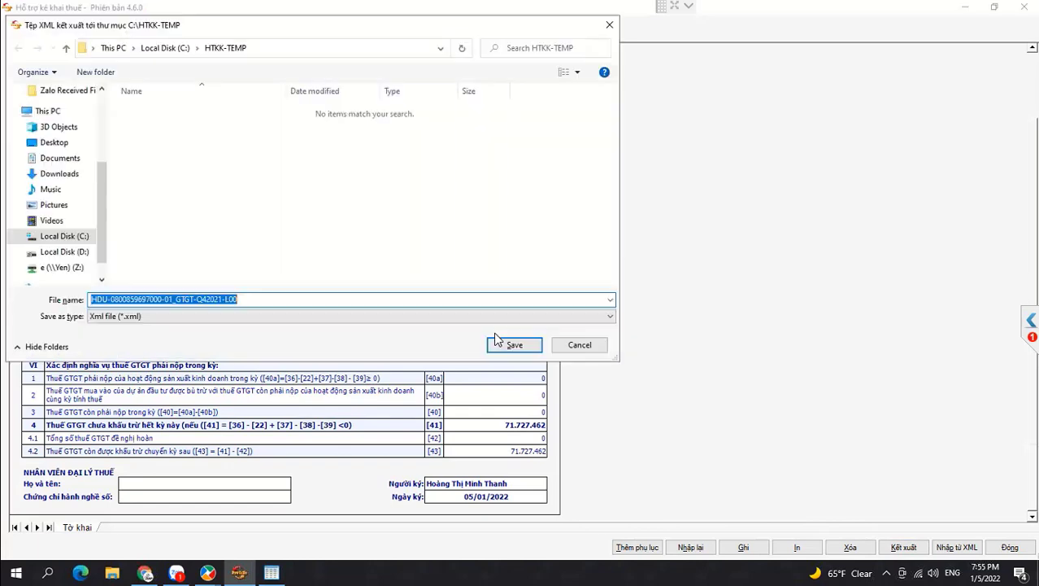
click(77, 251)
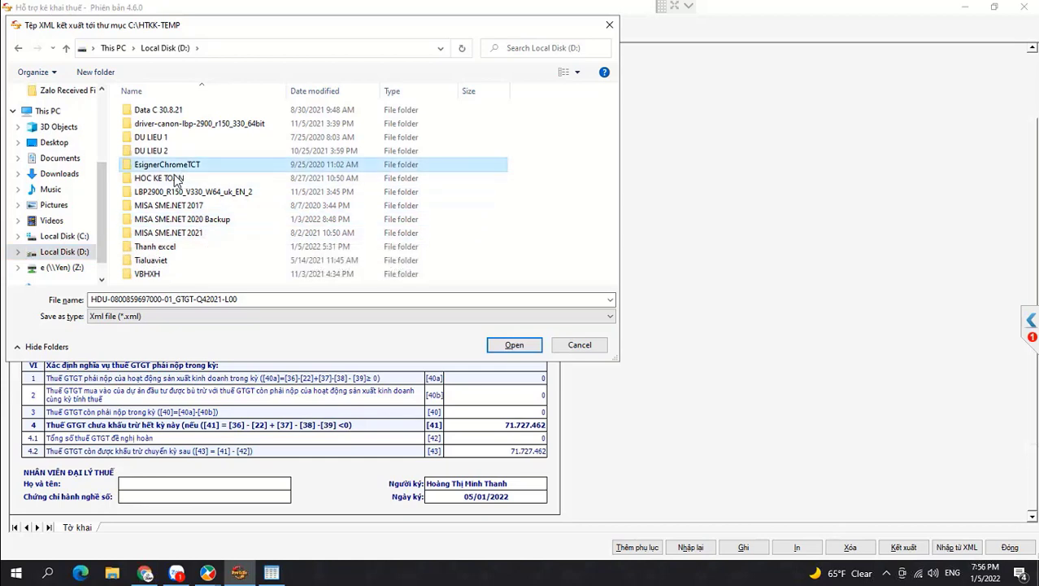
double_click(164, 178)
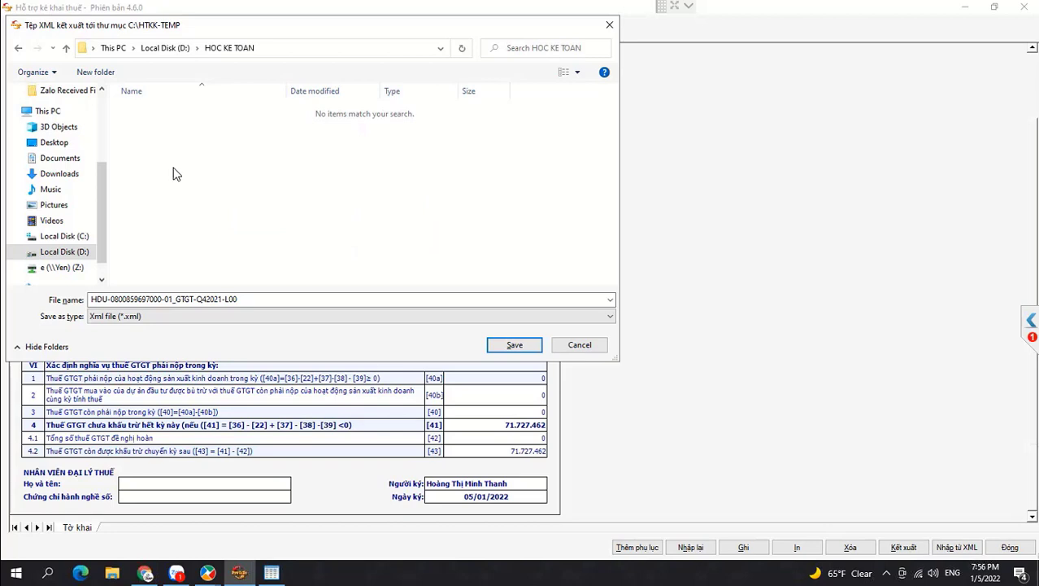
- Create a folder named "to khai SAP Q4-2021" inside HOC KE TOAN
right_click(172, 170)
mouse_move(232, 291)
click(324, 293)
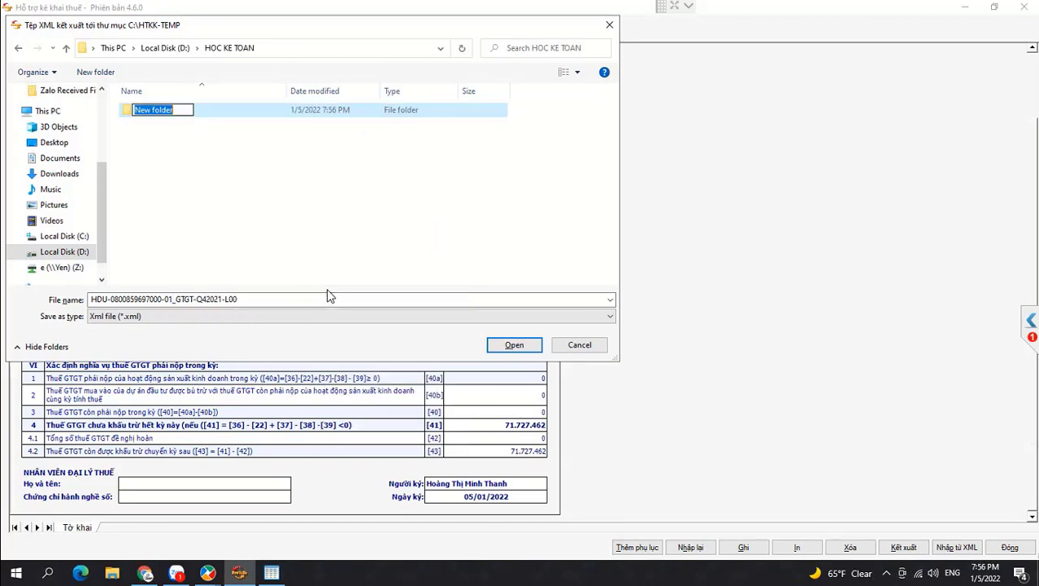
text(to khai SAP Q)
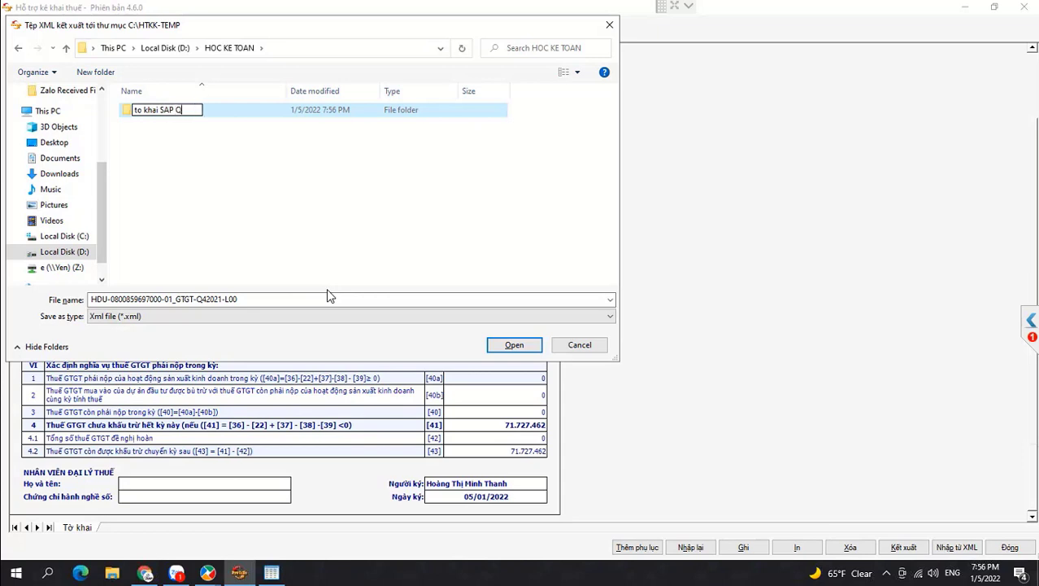
text(4-2021)
key(Return)
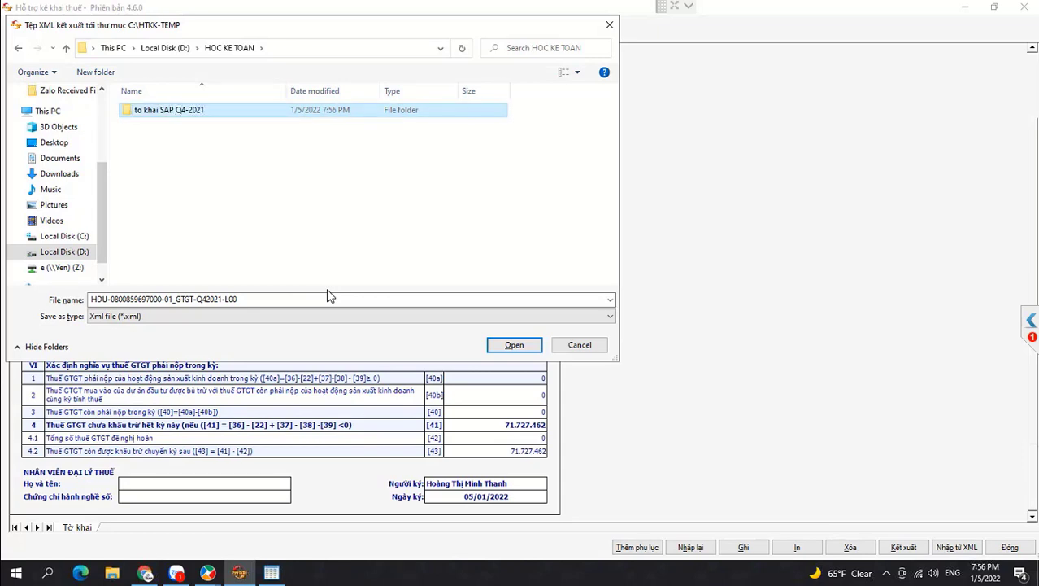
- Save the exported XML file in the "to khai SAP Q4-2021" folder and close the VAT declaration
key(Return)
click(515, 345)
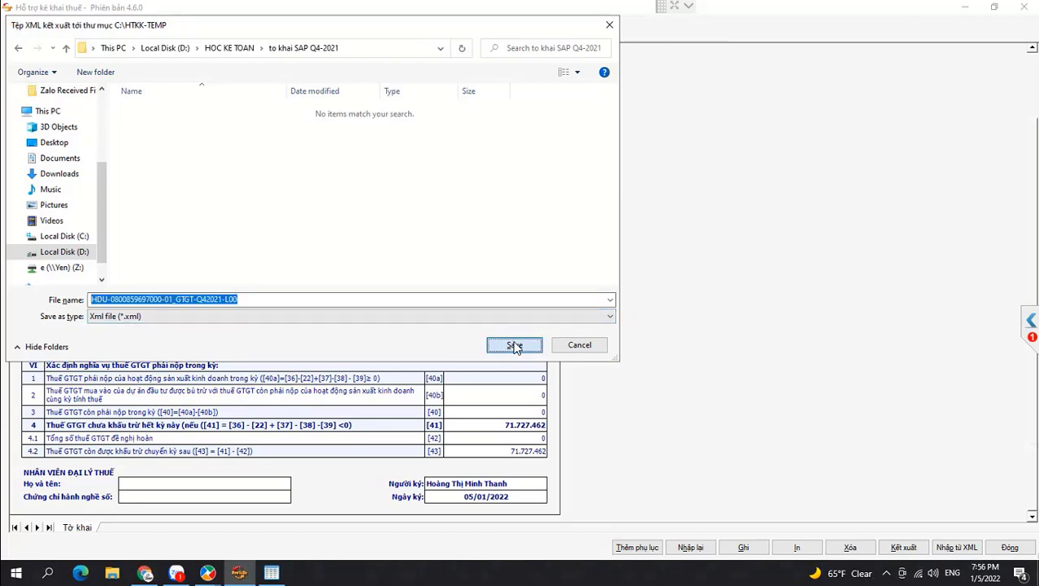
click(519, 329)
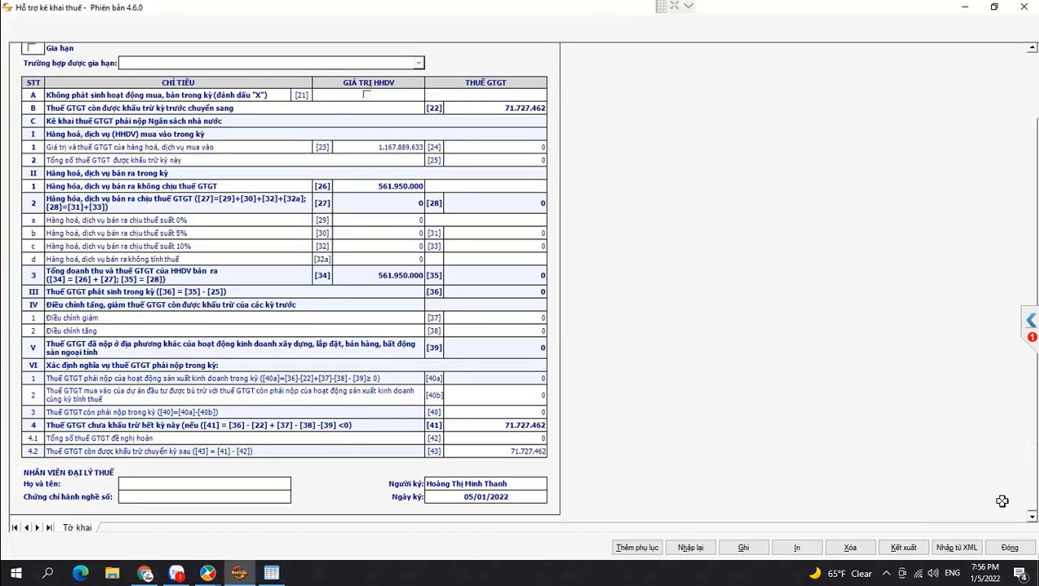
click(1009, 547)
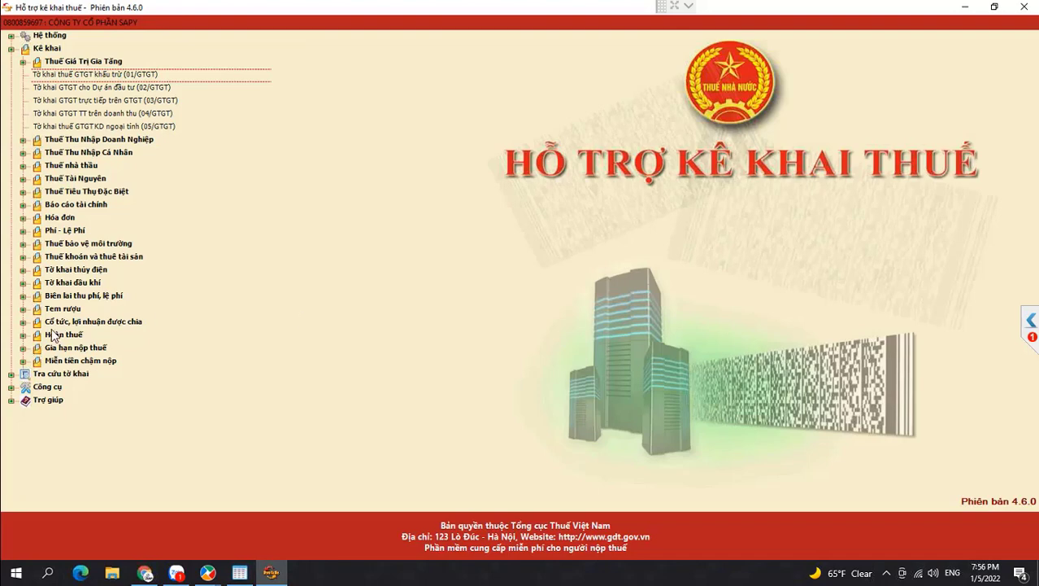
- Open the invoice usage report (BC26/AC) for quarter 4 of 2021 and delete its empty second row
click(23, 205)
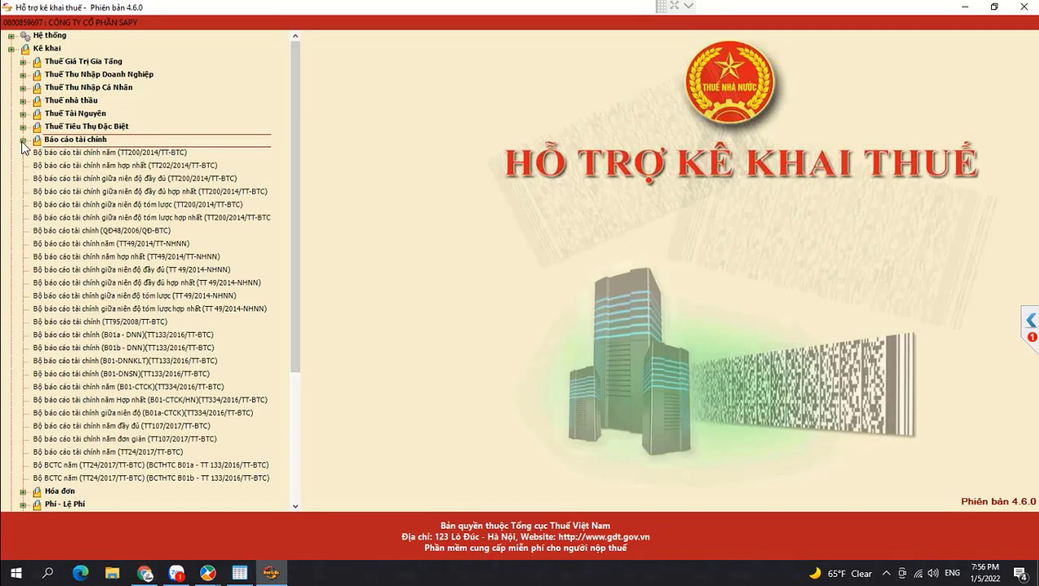
click(23, 491)
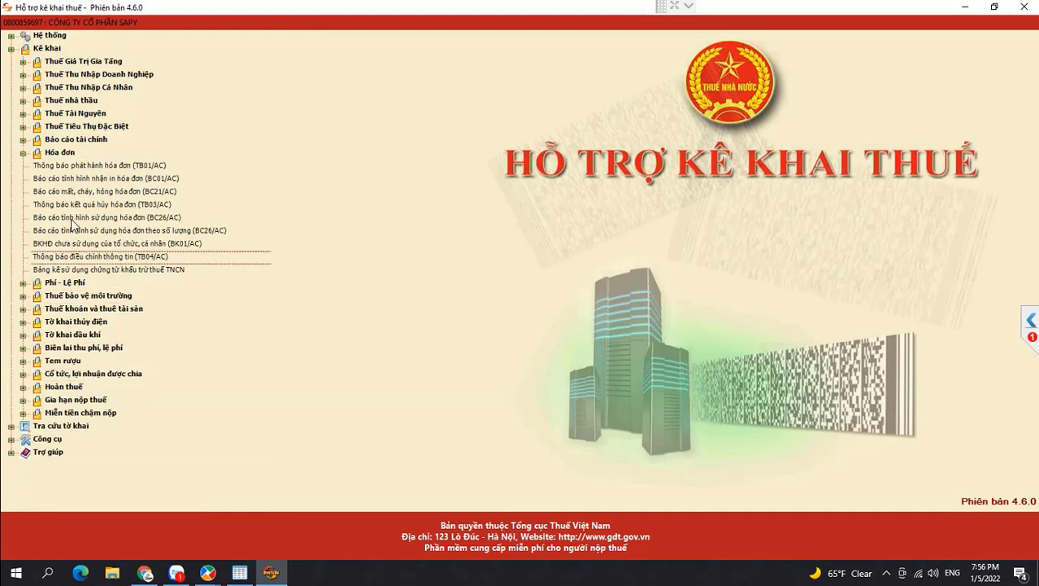
double_click(141, 218)
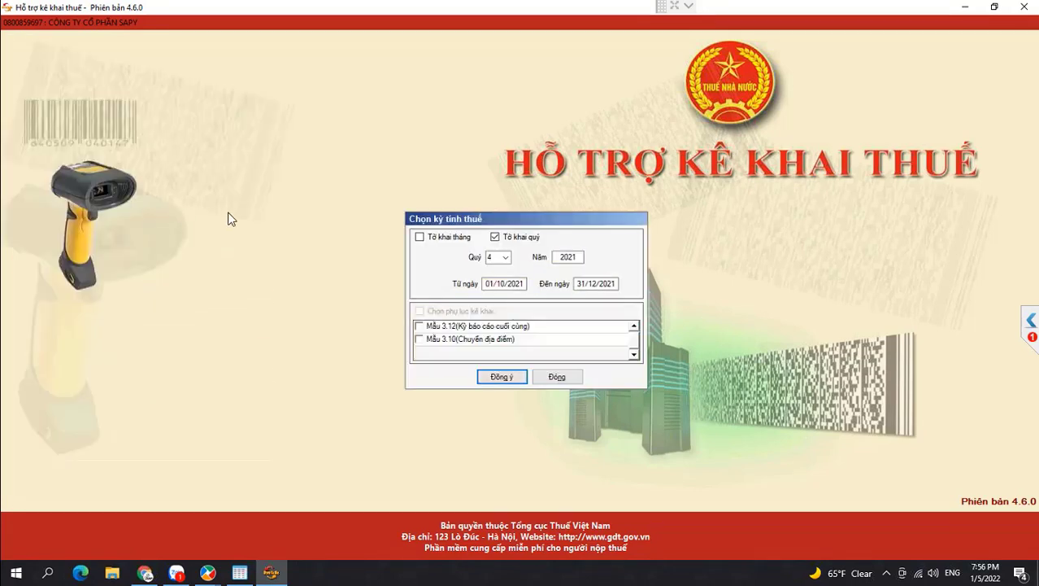
click(500, 378)
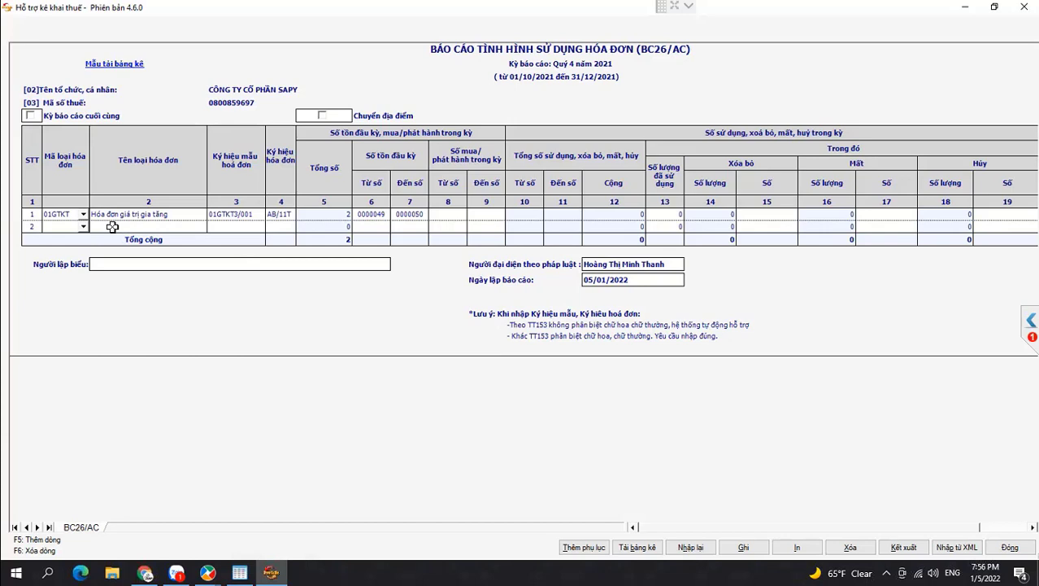
key(F6)
click(219, 213)
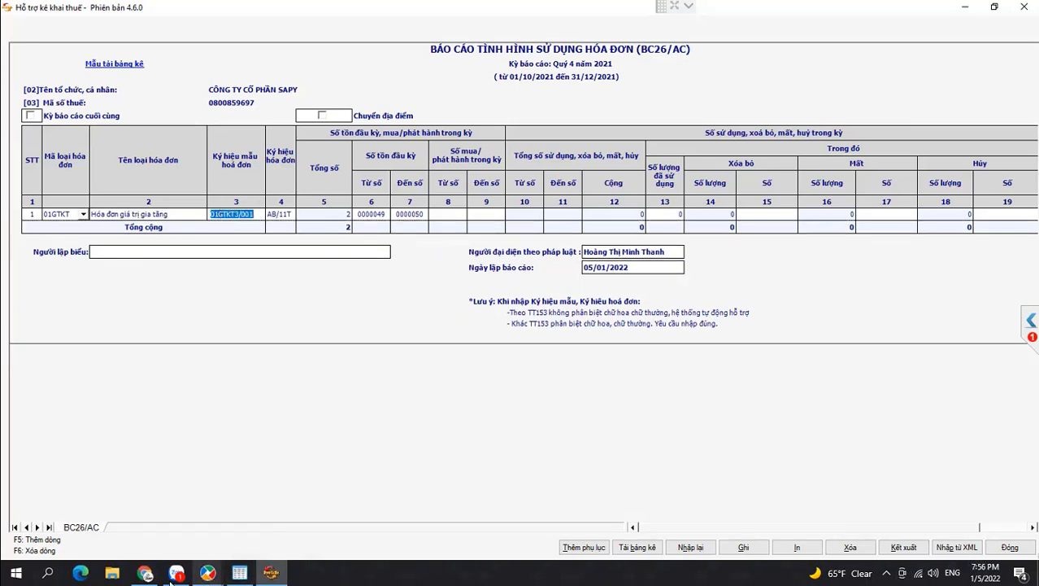
- Switch to the tax portal in Chrome and look up the submitted BC26/AC invoice usage reports
click(145, 572)
click(590, 139)
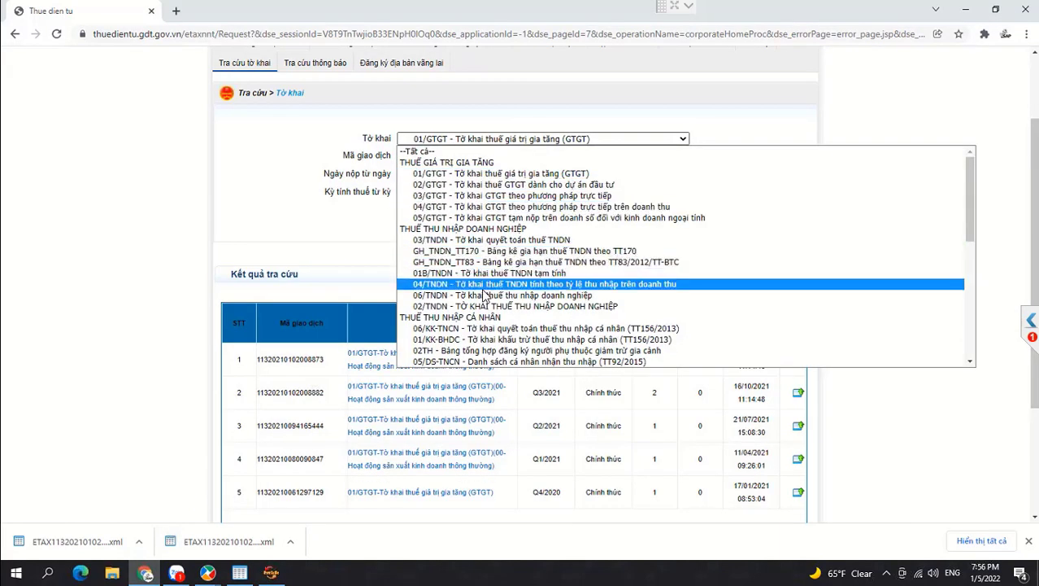
scroll(486, 286, down, 10)
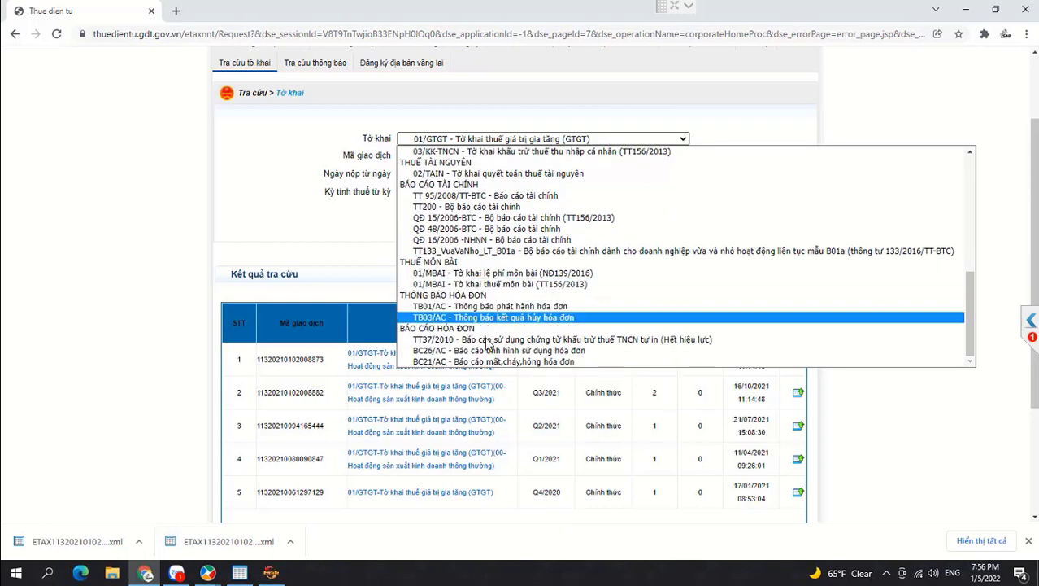
click(491, 352)
click(514, 228)
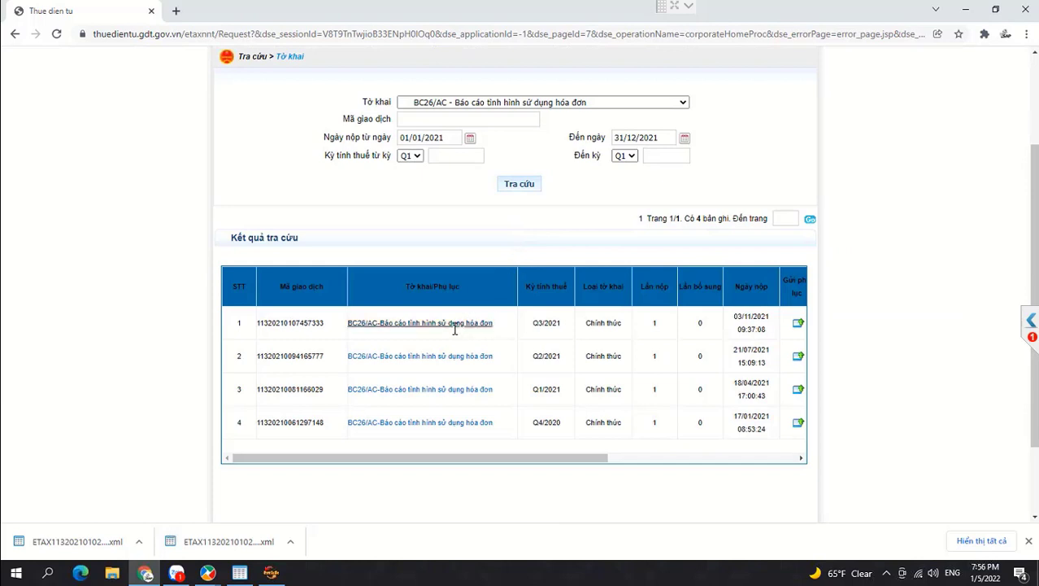
- Download the Q3/2021 BC26/AC report, open it in iTax Viewer and compare it with the Q4 report in HTKK
click(436, 324)
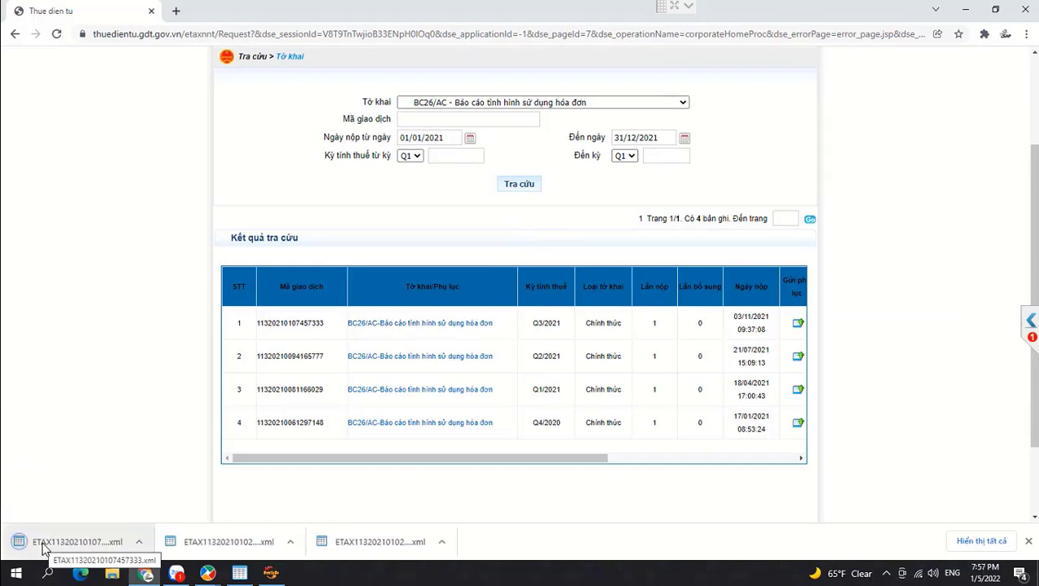
click(43, 550)
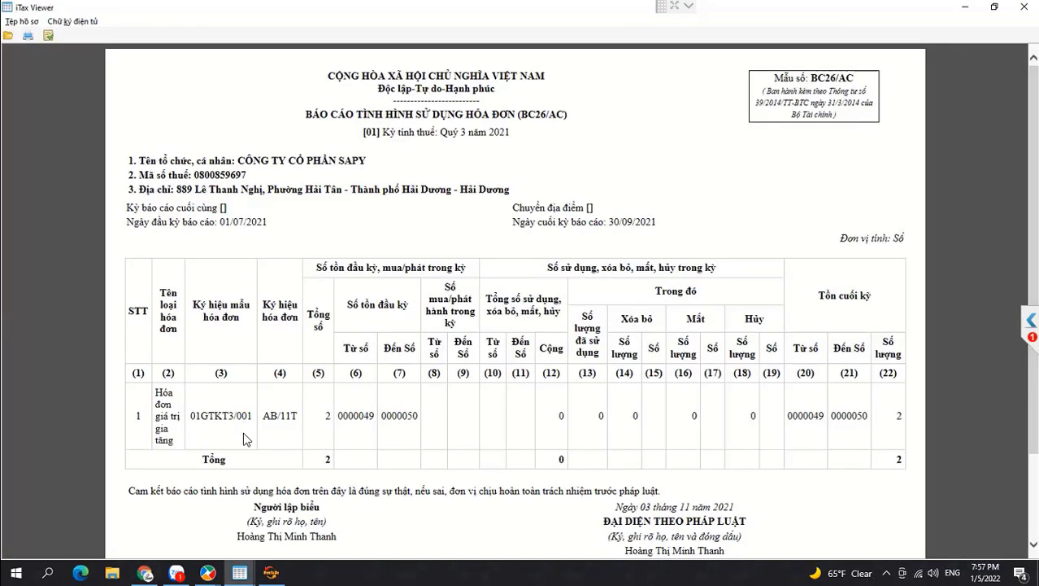
click(272, 574)
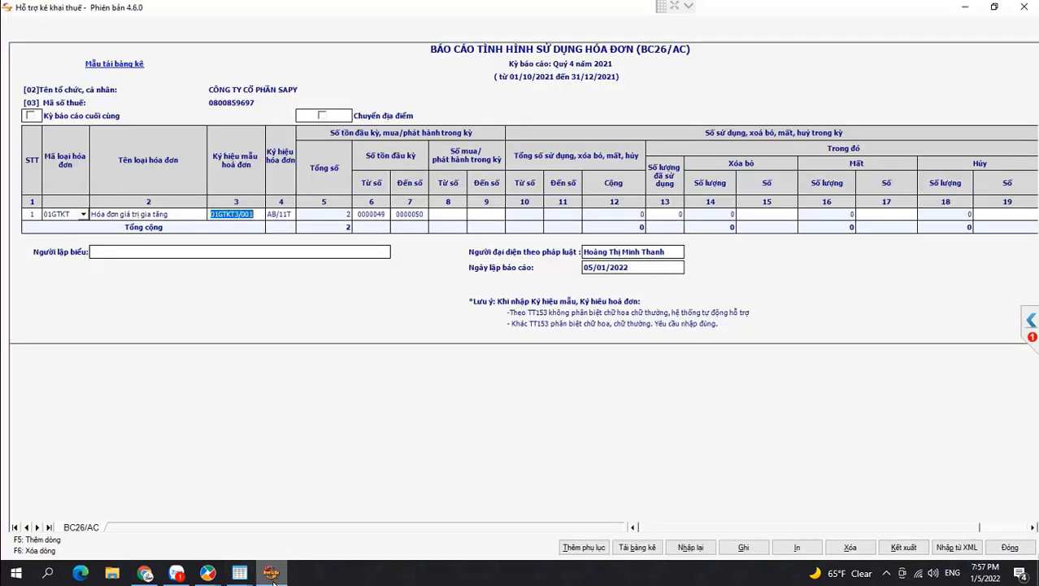
click(271, 574)
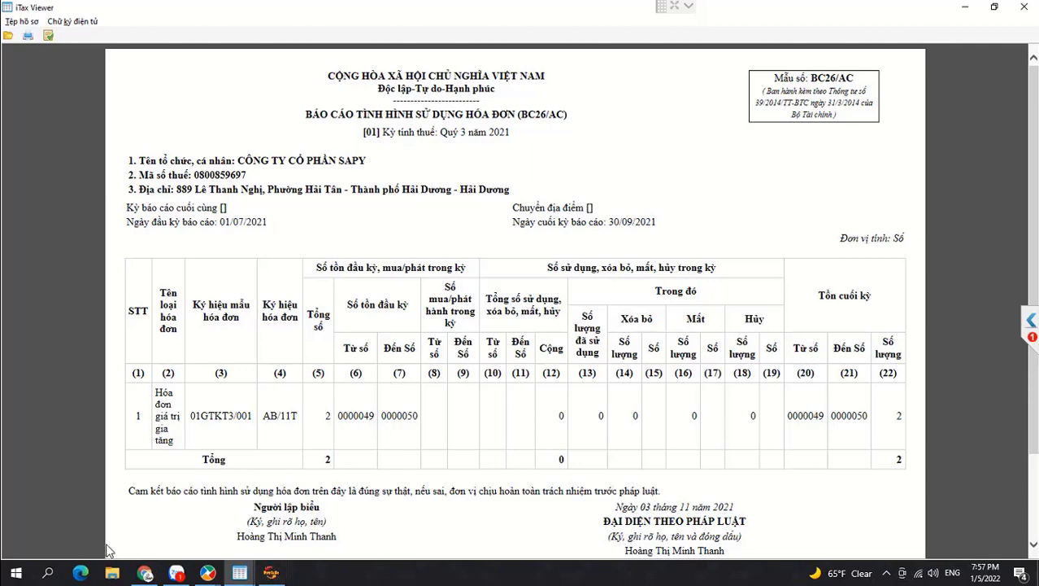
- Look up the TB03/AC invoice cancellation notice on the tax portal, open it in iTax Viewer and compare it with the HTKK report
click(145, 574)
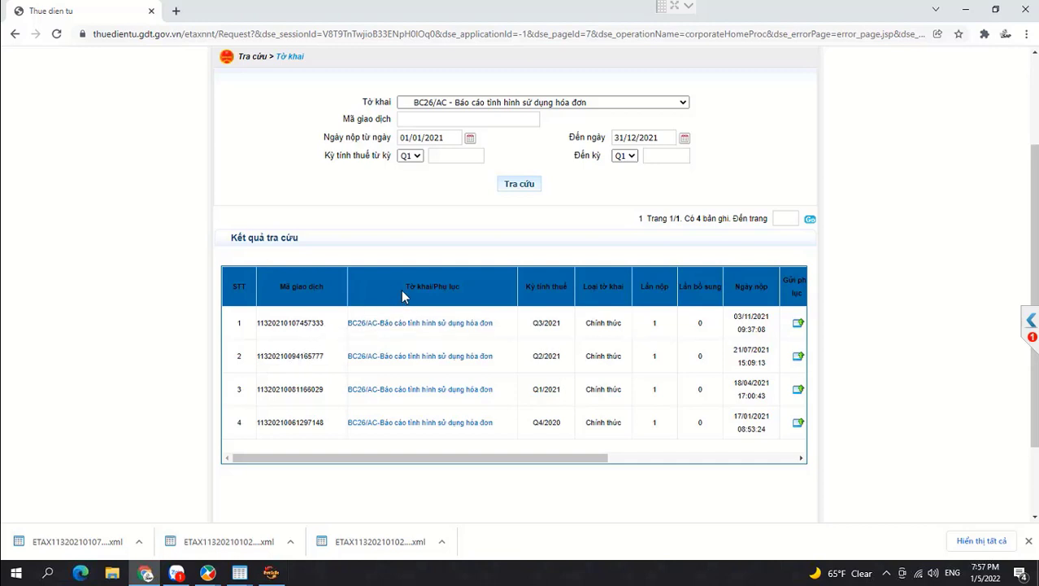
click(683, 103)
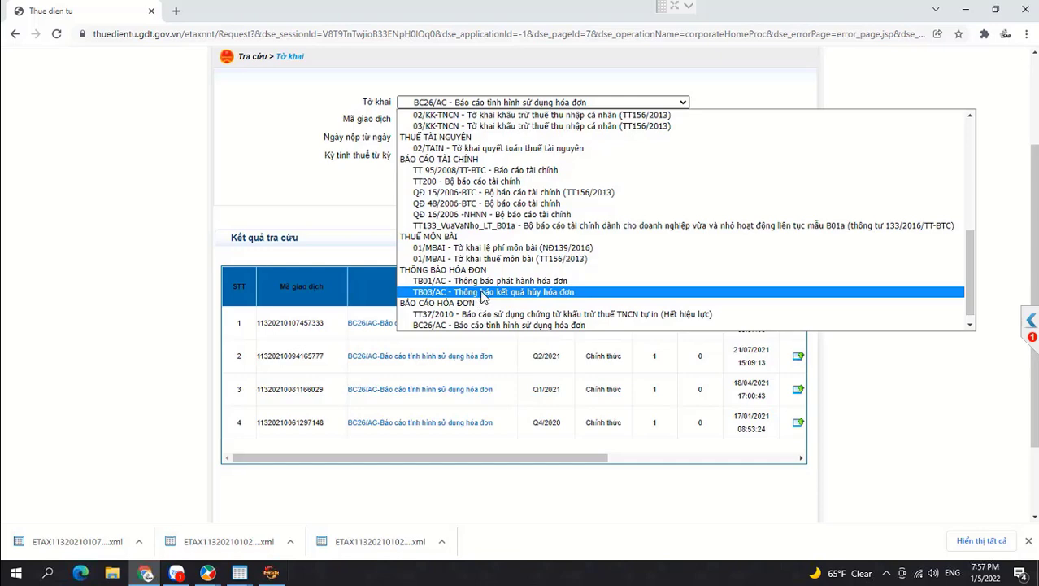
key(Escape)
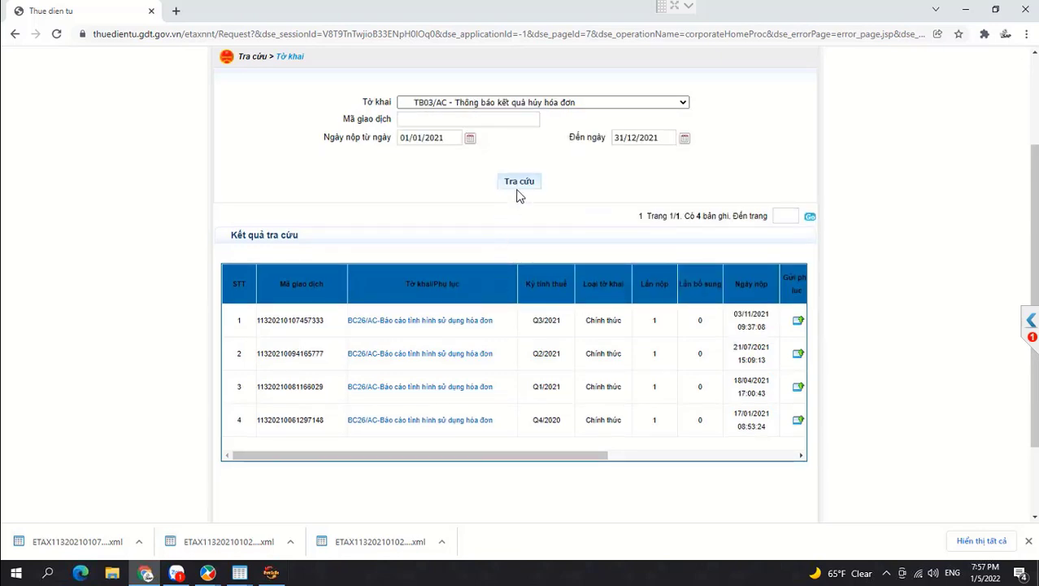
click(518, 186)
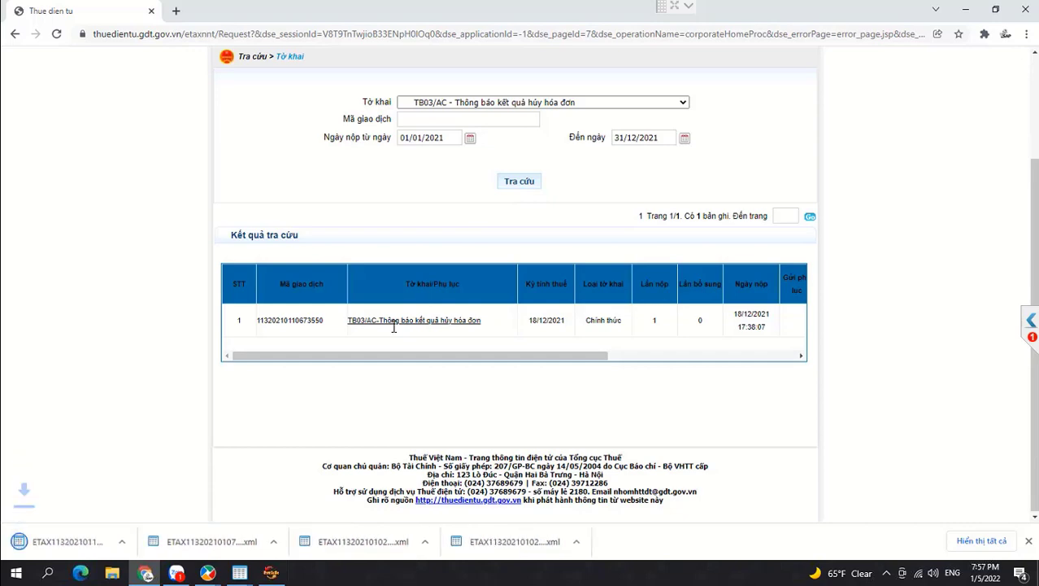
click(48, 541)
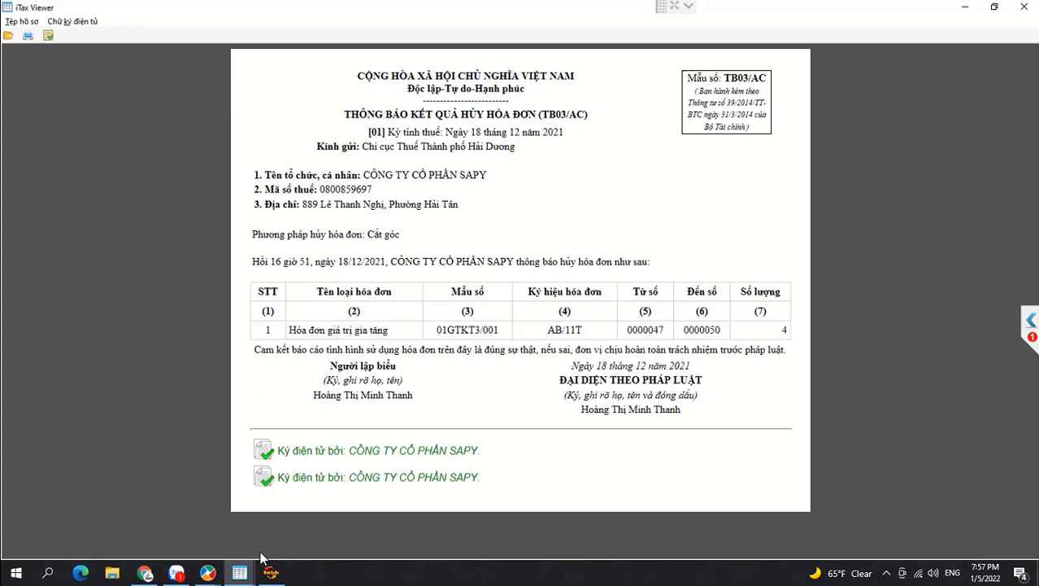
click(272, 574)
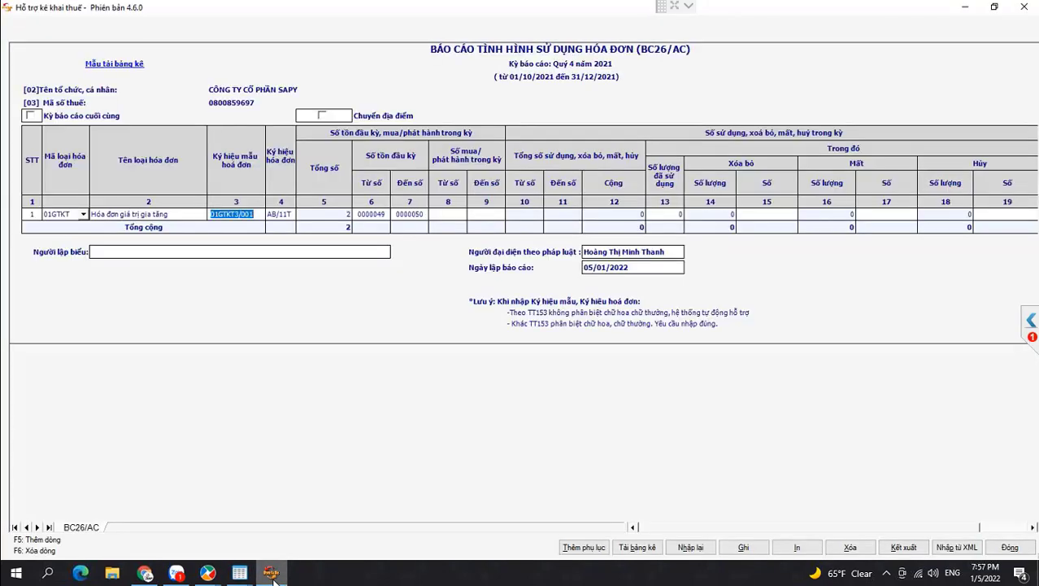
click(272, 574)
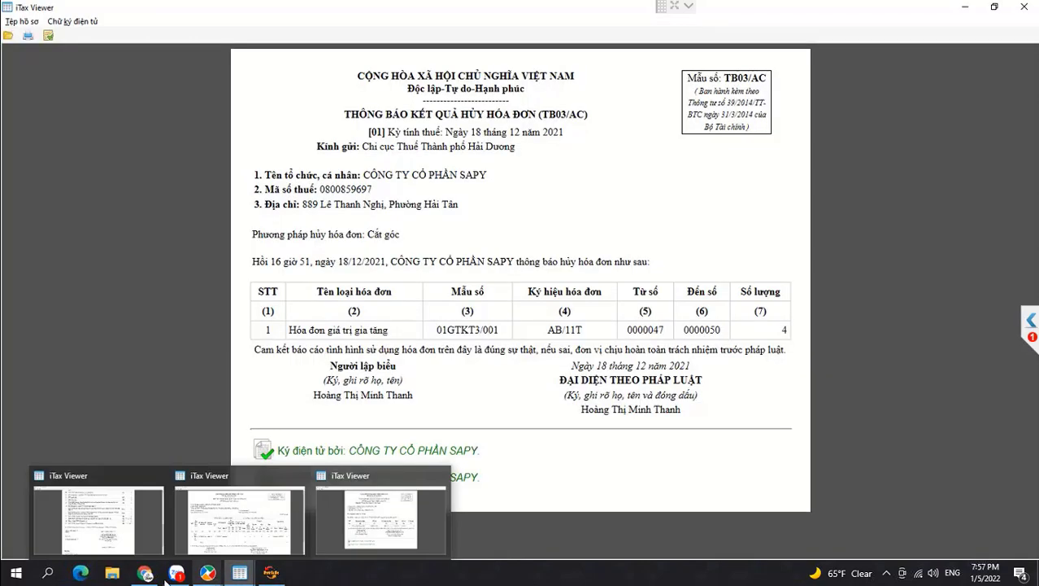
- Look up the TB01/AC invoice issuance notice of 02/11/2021 on the tax portal and open it in iTax Viewer
mouse_move(145, 573)
click(223, 525)
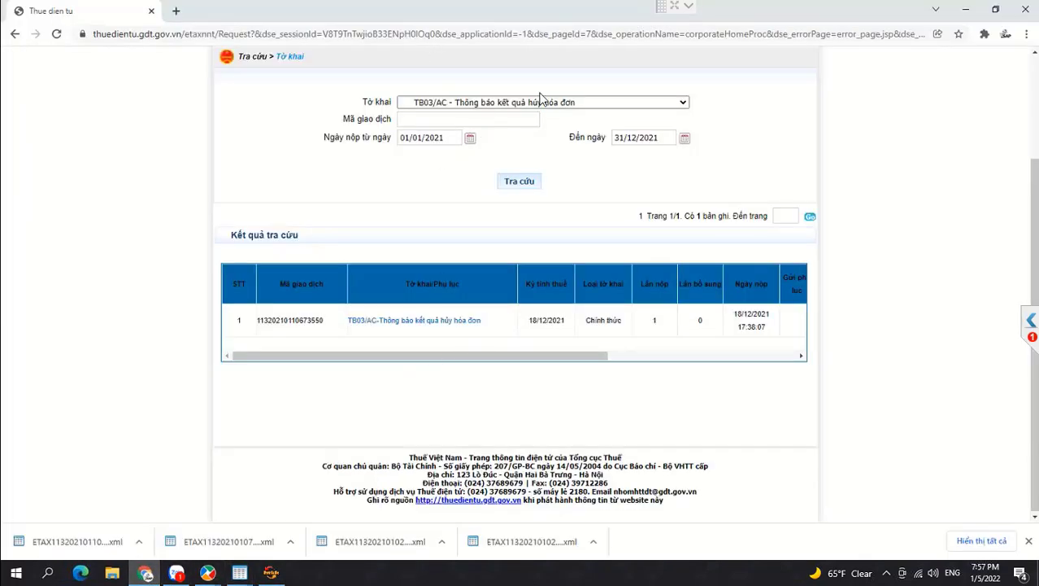
click(626, 103)
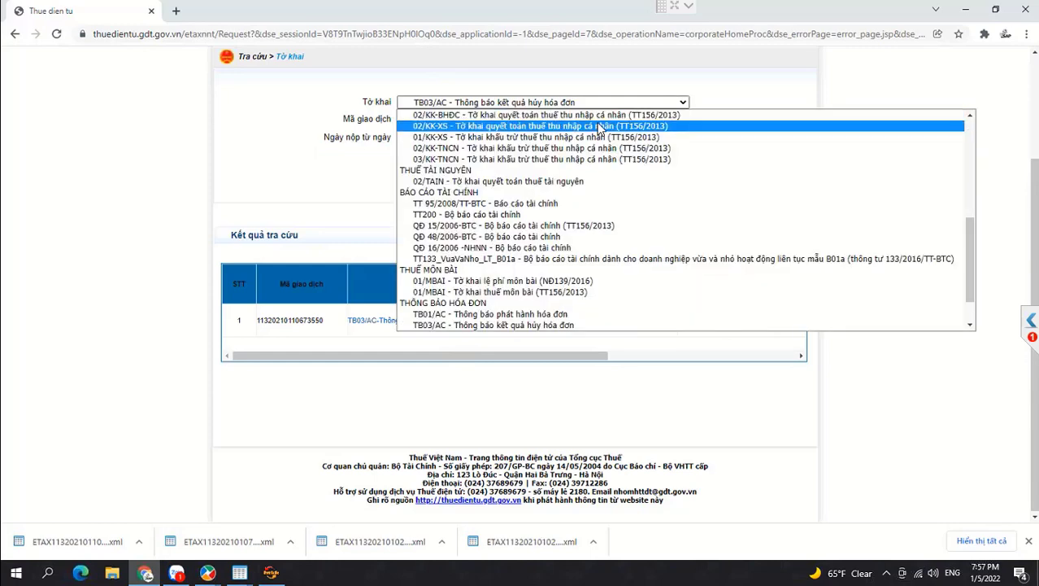
click(500, 314)
click(522, 179)
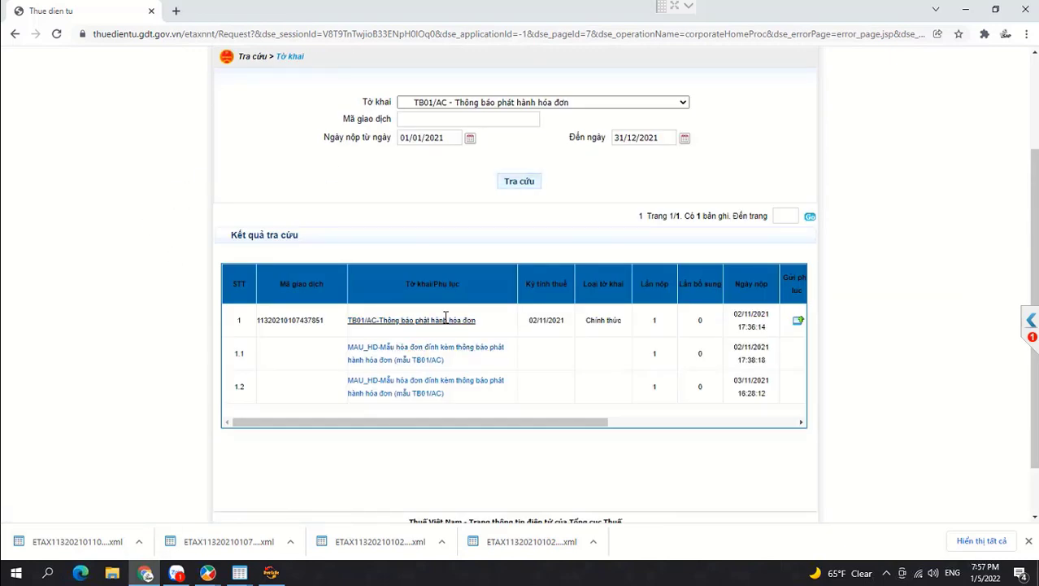
click(446, 319)
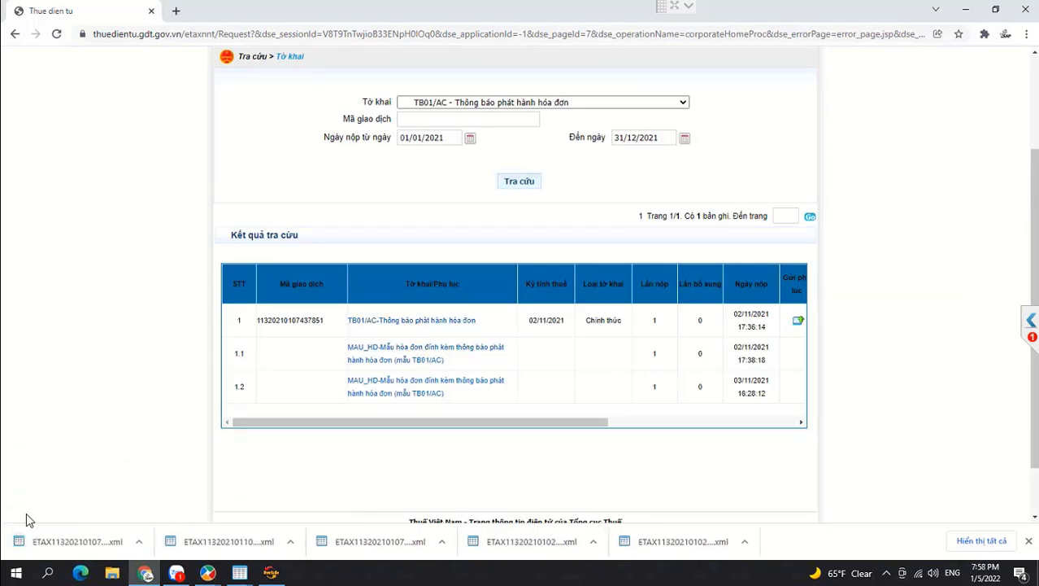
click(24, 542)
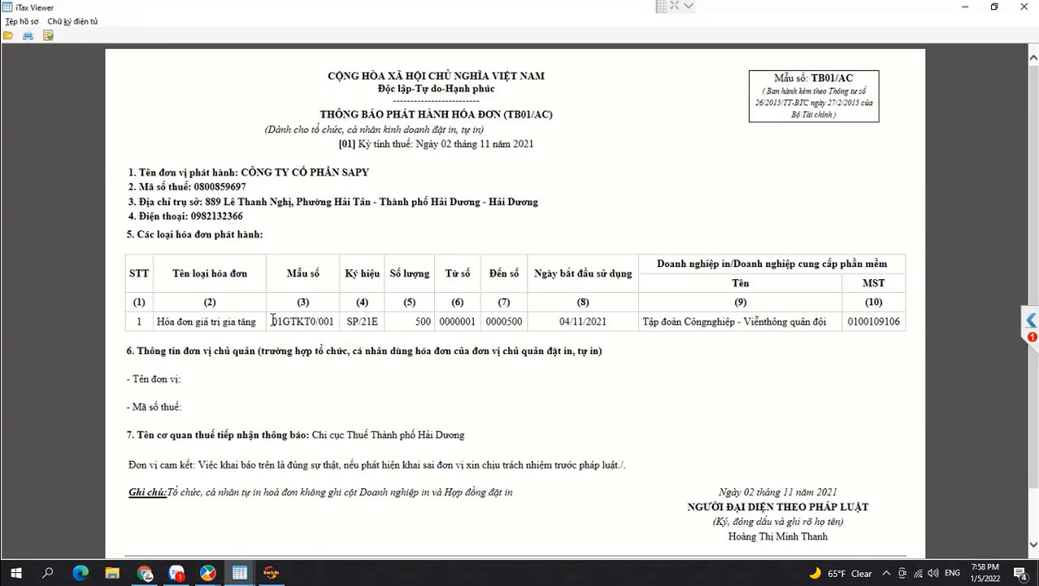
- Copy the invoice form code 01GTKT0/001 from the TB01/AC notice into row 1 of the BC26/AC report in HTKK
drag(271, 322, 336, 326)
key(ctrl+c)
click(271, 573)
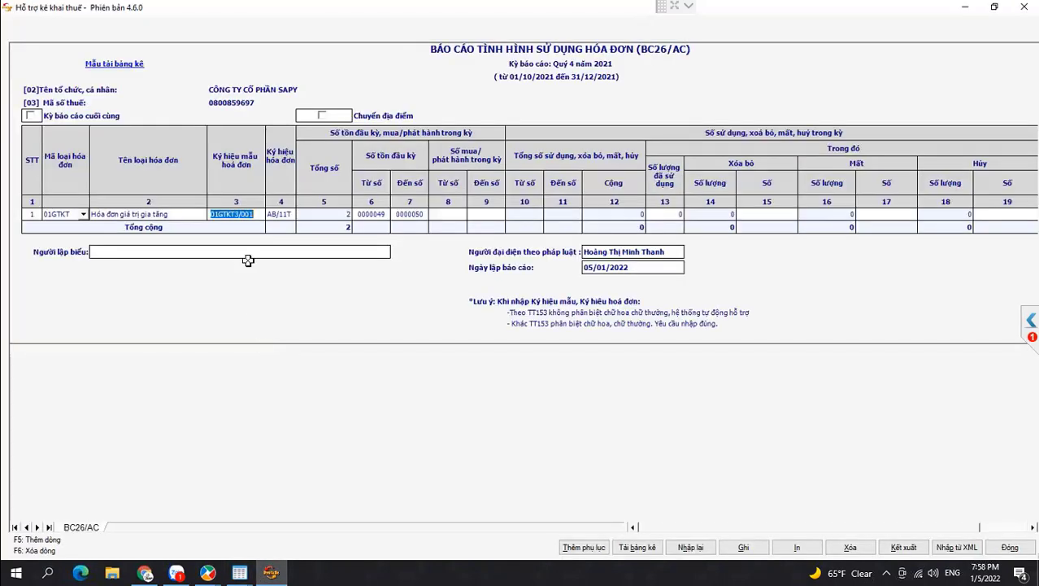
key(ctrl+v)
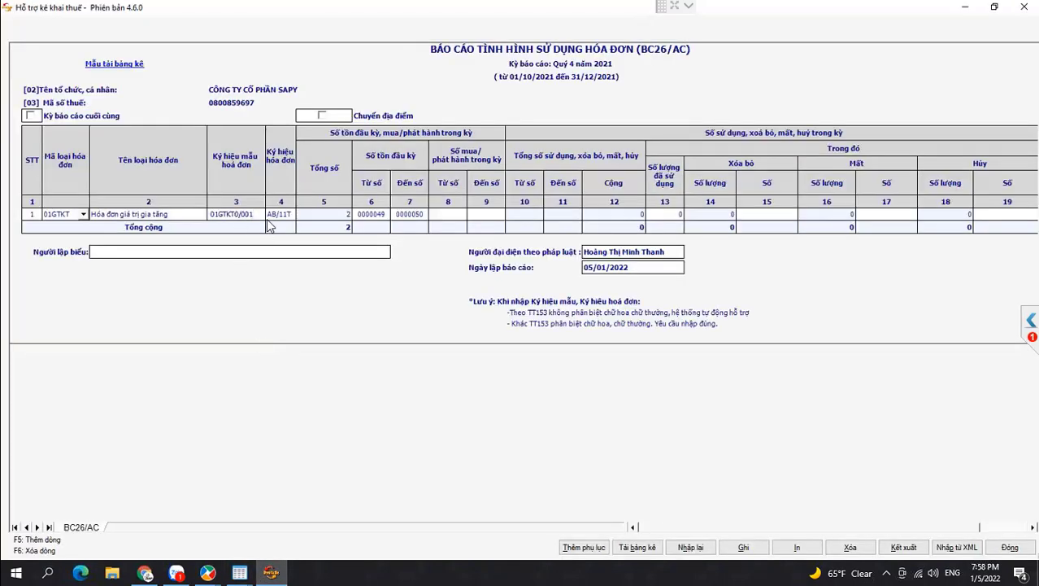
- Copy the invoice symbol SP/21E from the TB01/AC notice into row 1 of the BC26/AC report in HTKK
click(240, 572)
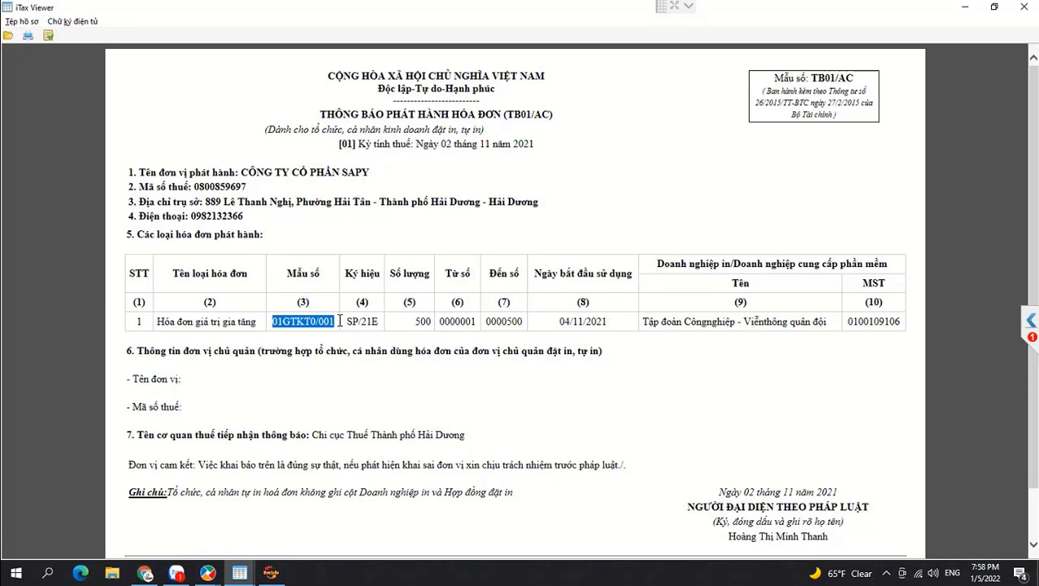
drag(347, 321, 374, 324)
key(ctrl+c)
click(271, 572)
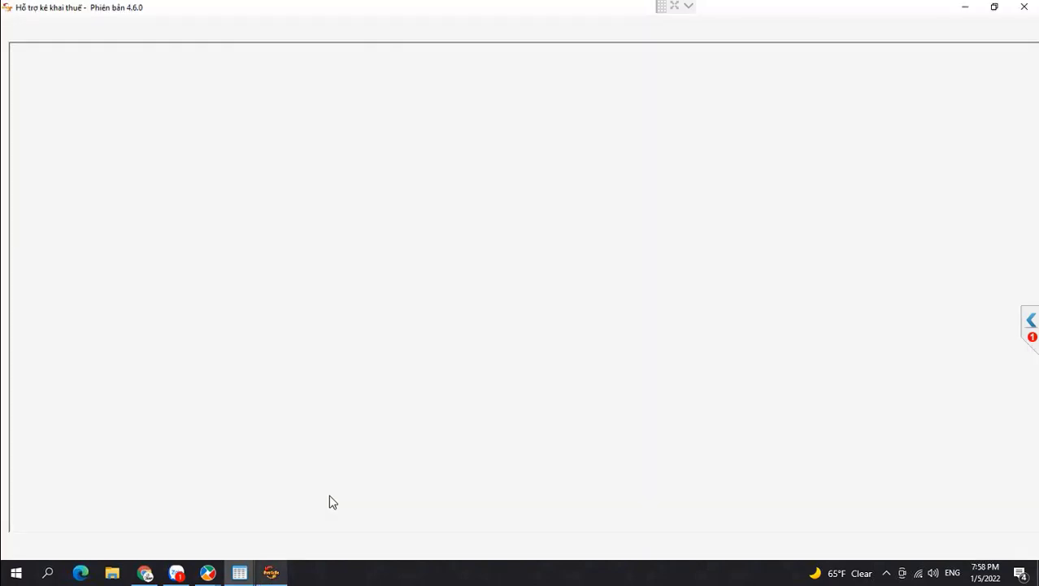
click(279, 214)
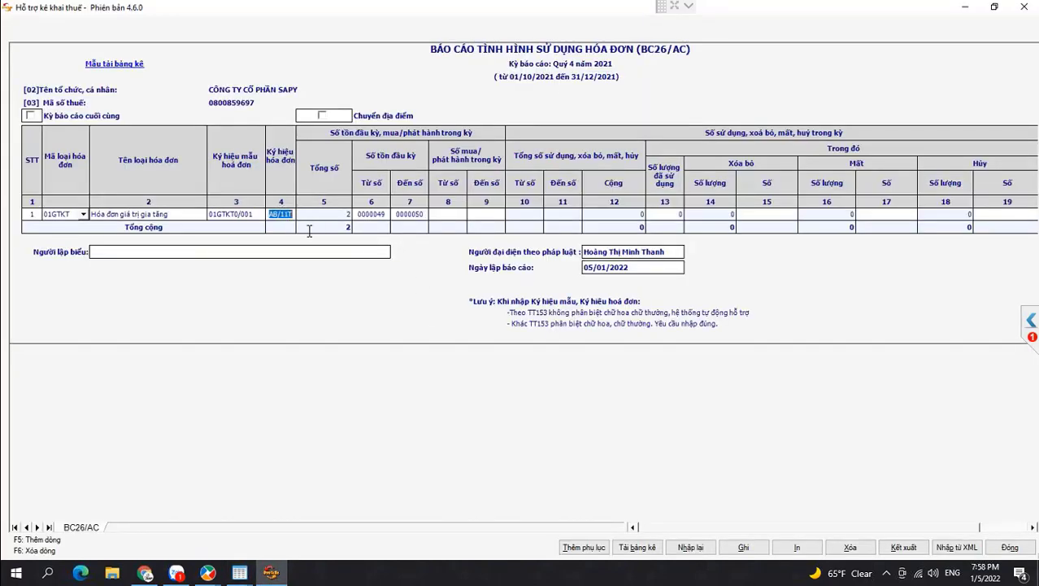
key(ctrl+v)
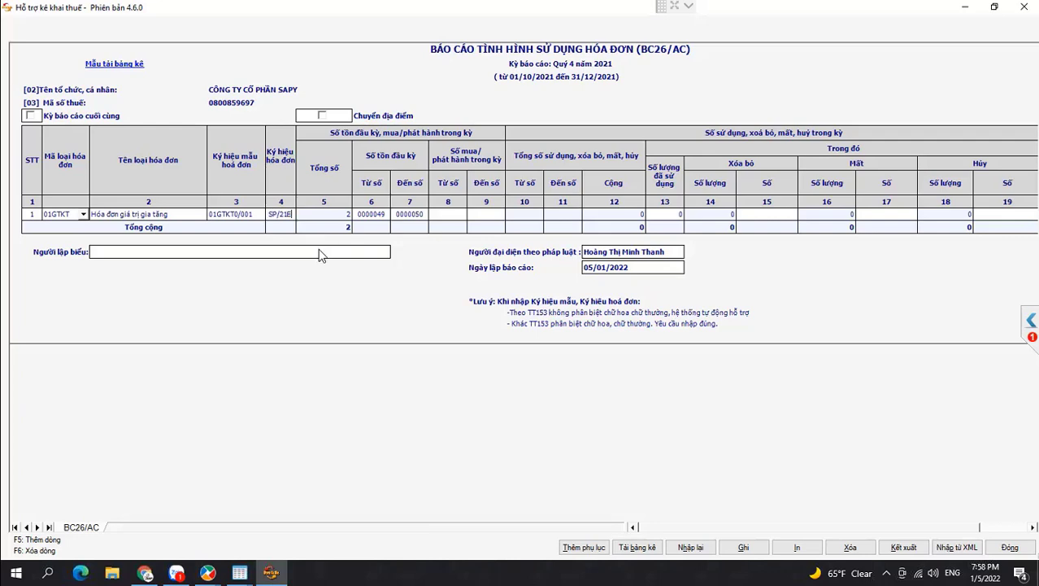
- Check the number range in the TB01/AC notice and set row 1's opening stock from 0000001 to 0000500 in HTKK
click(271, 572)
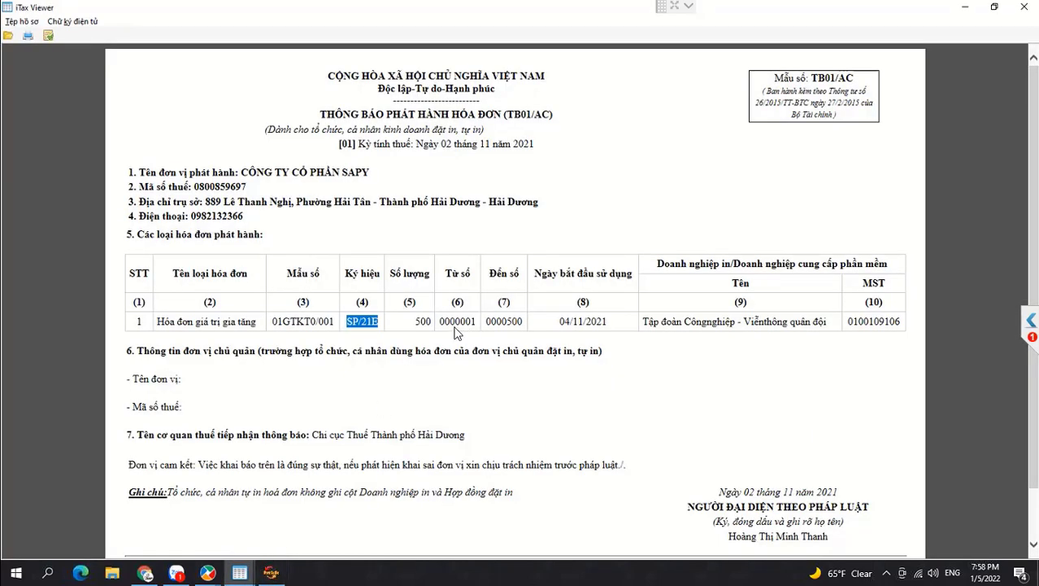
click(271, 573)
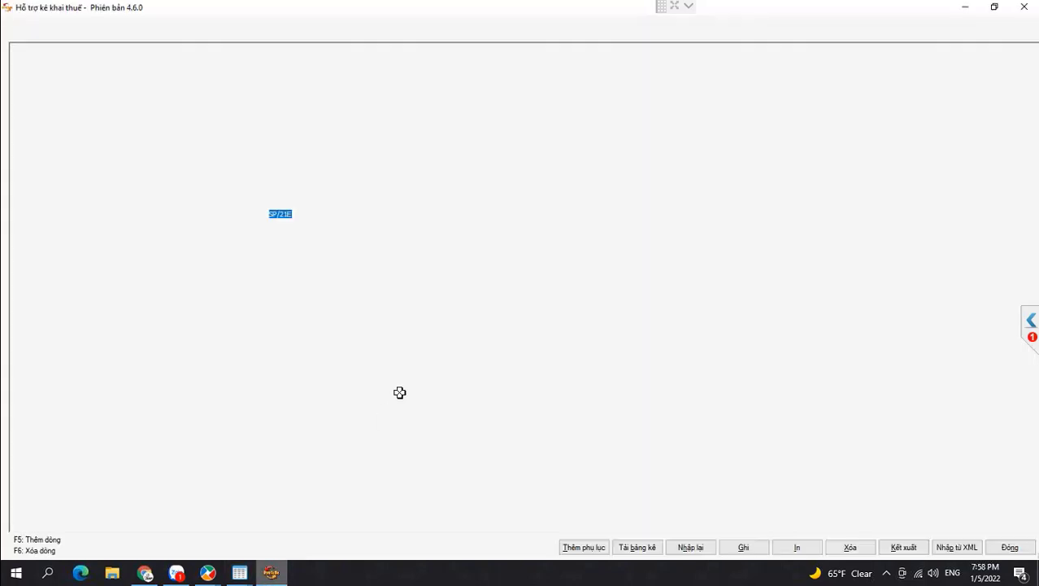
click(371, 214)
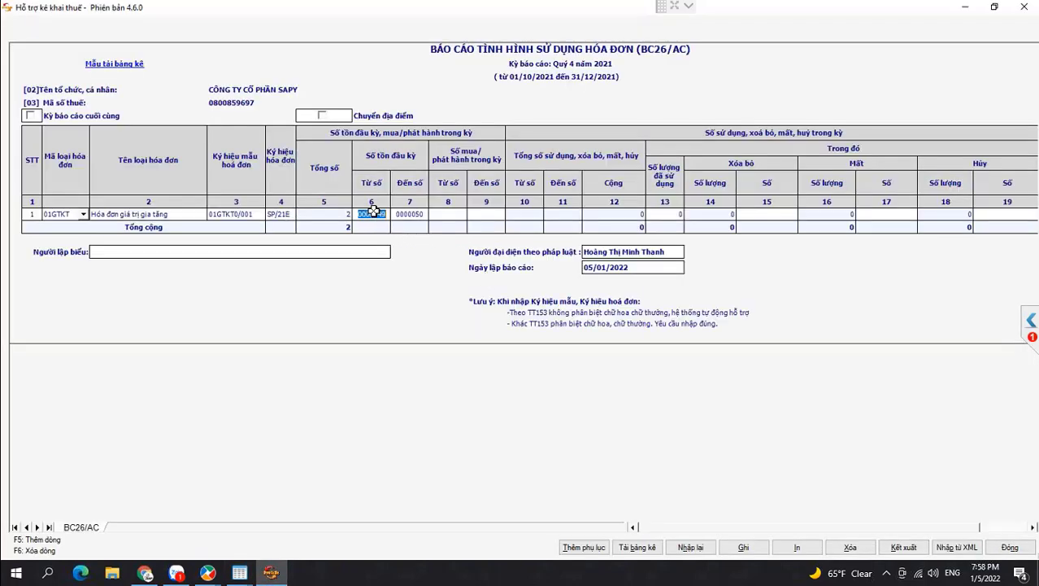
text(1)
key(Tab)
text(500)
key(Tab)
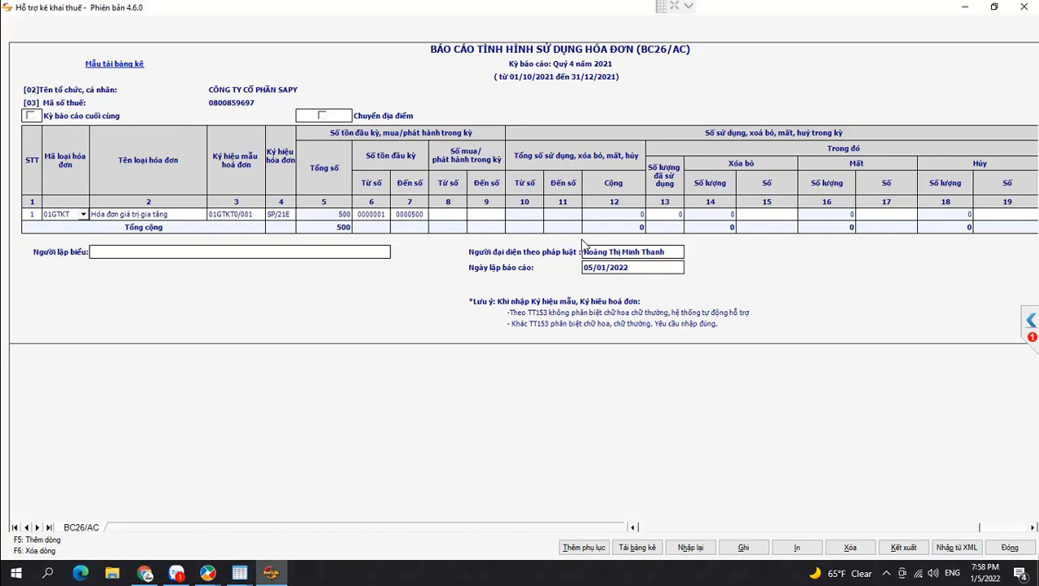
- Set the quantity of used invoices in row 1 to 2 and check the closing stock columns
click(663, 213)
text(2)
key(Return)
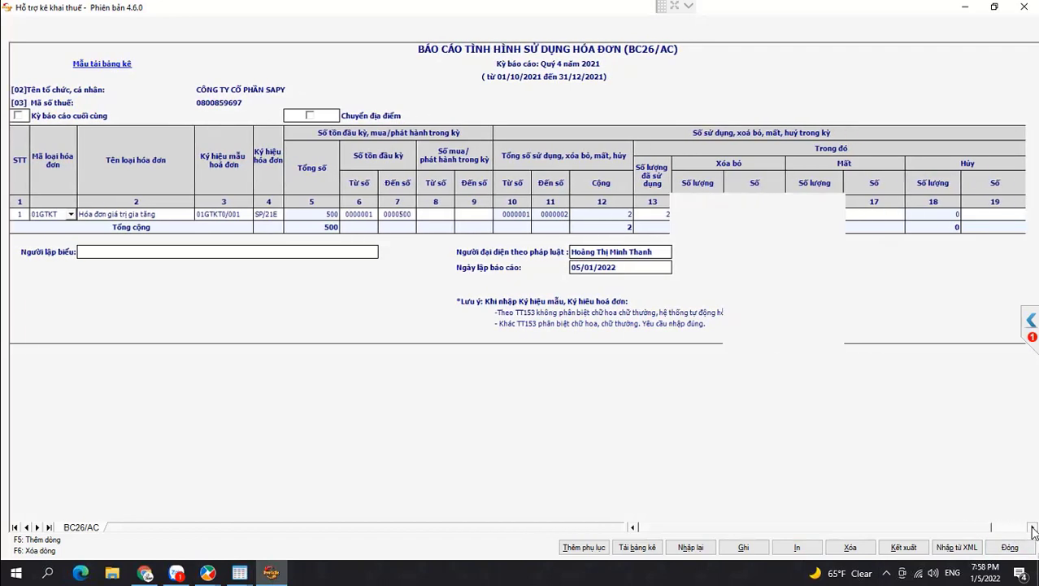
click(1027, 528)
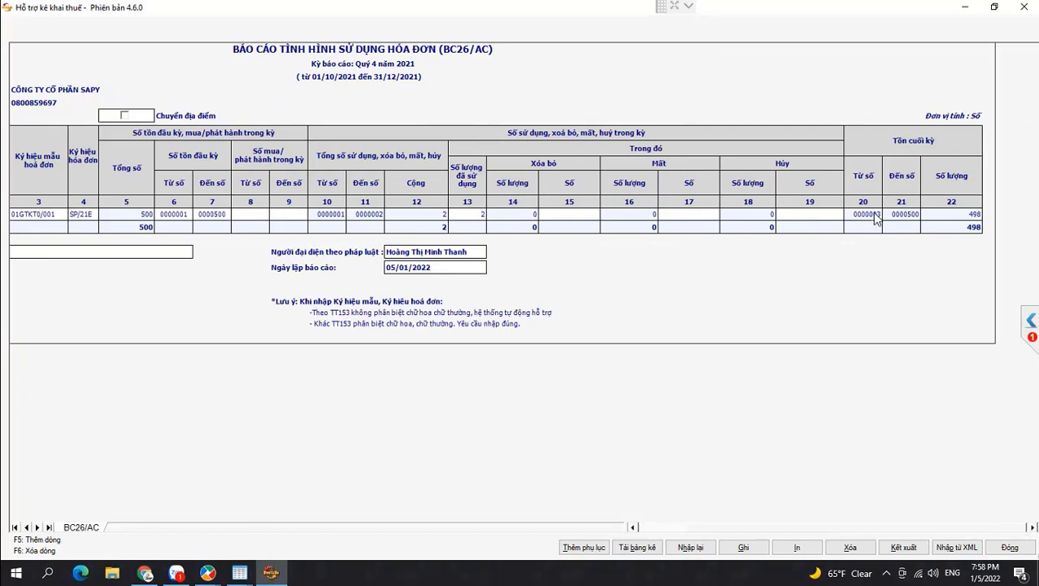
- Copy the legal representative's name into the report preparer field
click(423, 251)
key(ctrl+c)
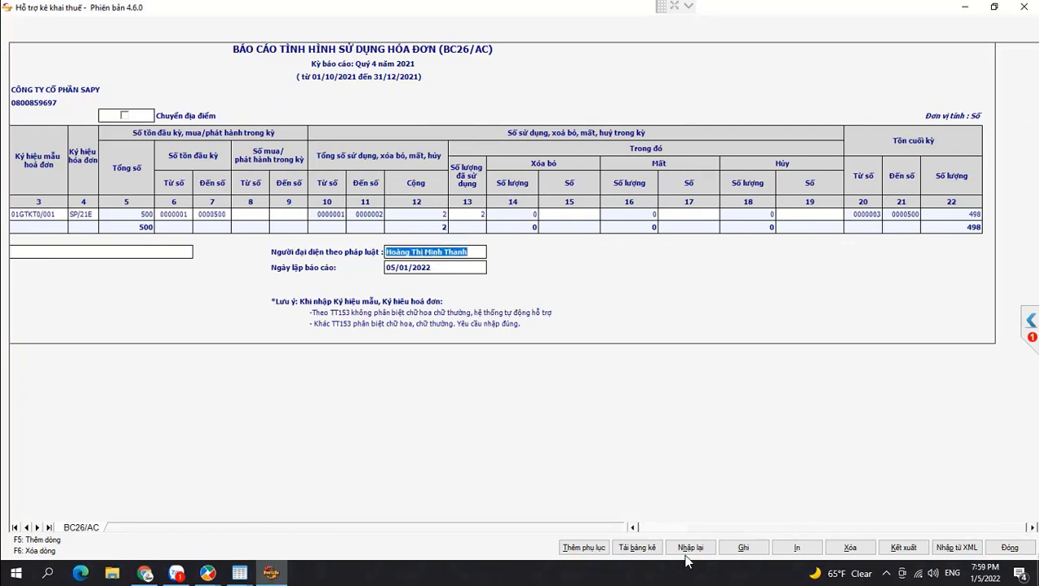
click(633, 527)
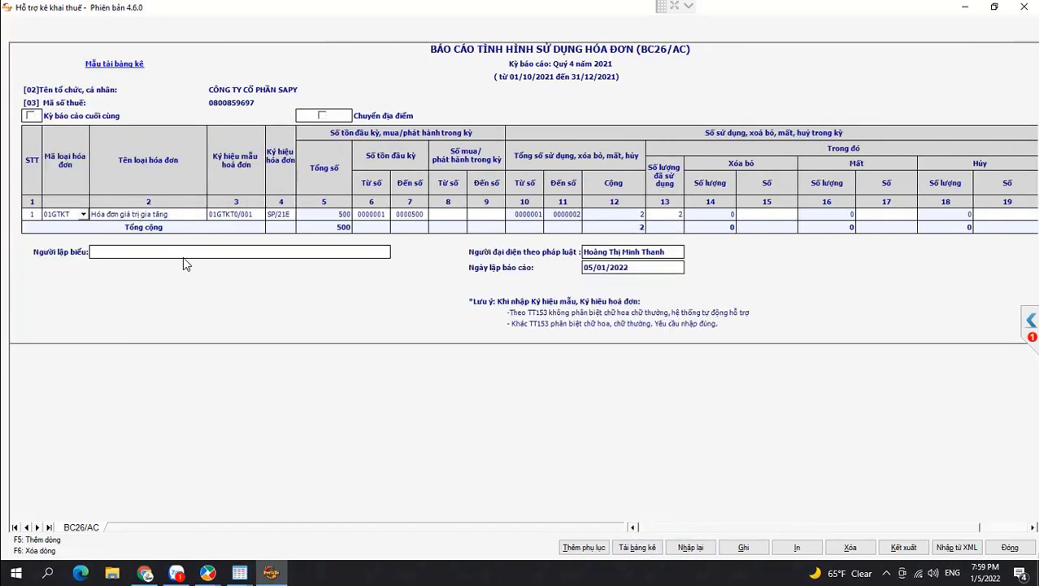
key(ctrl+v)
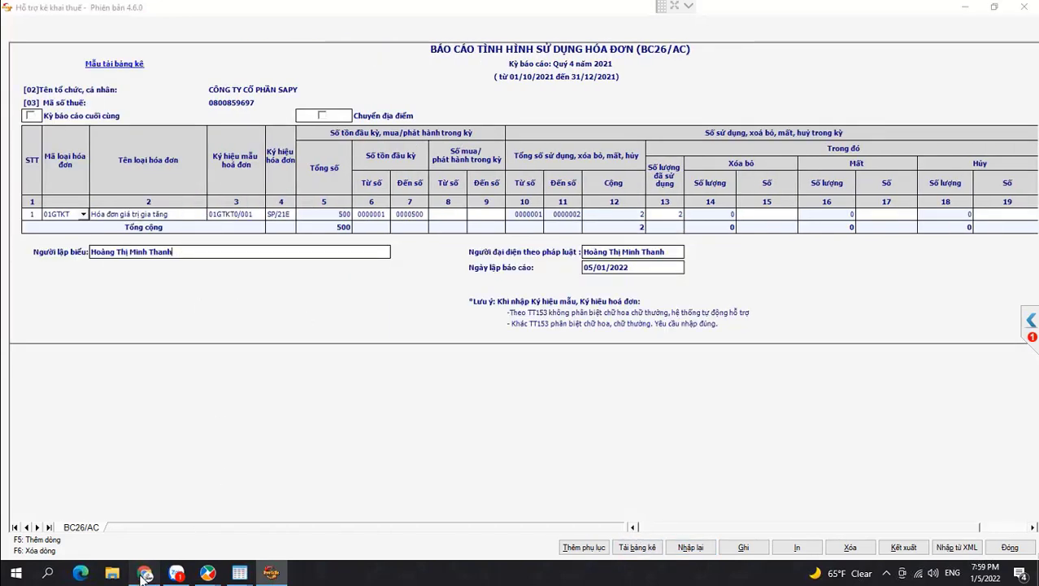
- Look up the TB03/AC invoice cancellation notice submitted between 01/01/2021 and 31/12/2021 on the tax portal
click(145, 573)
click(629, 102)
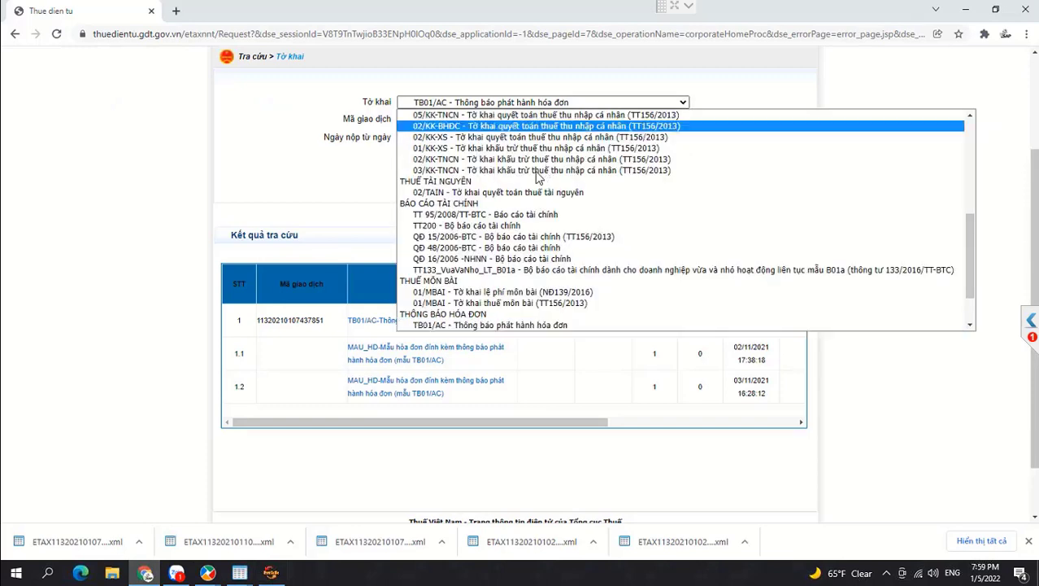
scroll(488, 258, down, 2)
click(502, 281)
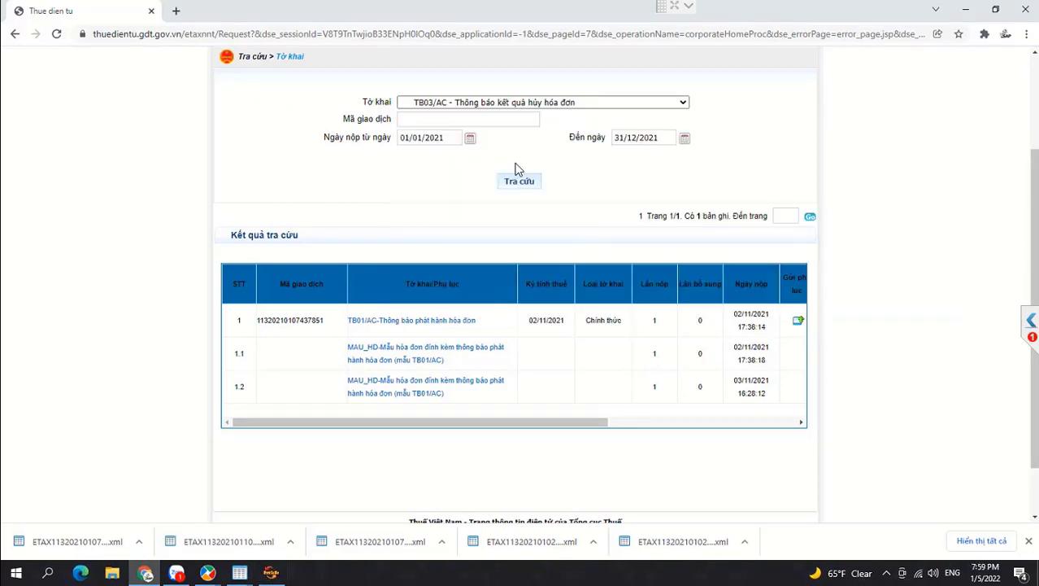
click(508, 198)
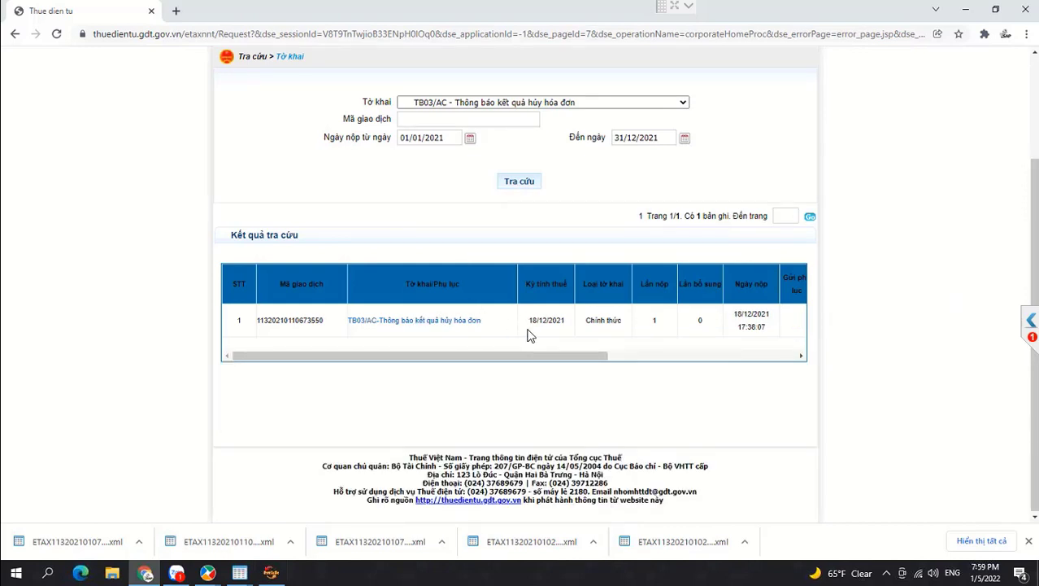
- Add a second row to the BC26/AC report in HTKK with invoice type 01GTKT and form code 01GTKT3/001
click(271, 572)
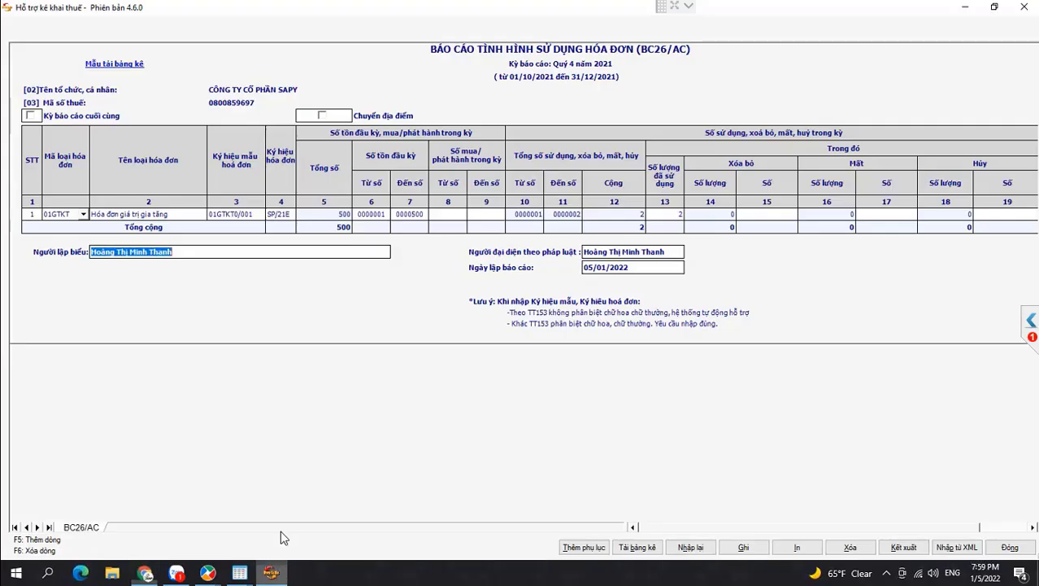
click(106, 215)
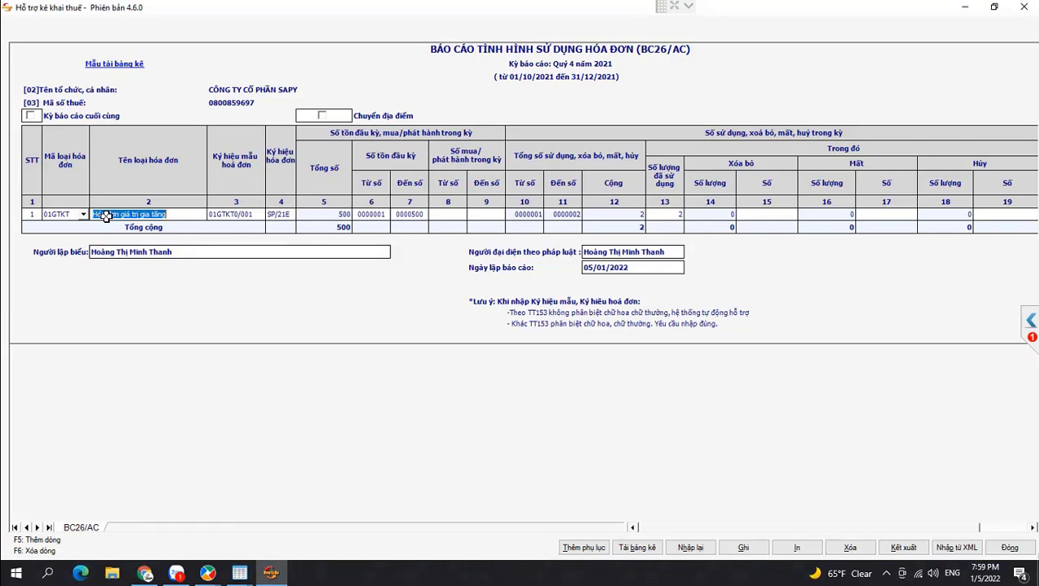
key(F5)
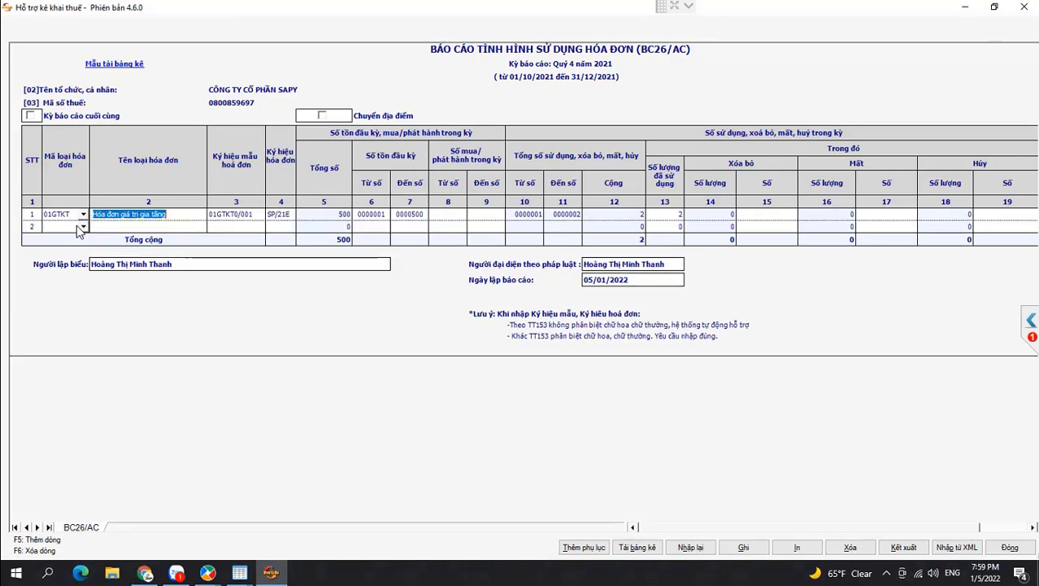
click(83, 226)
click(57, 238)
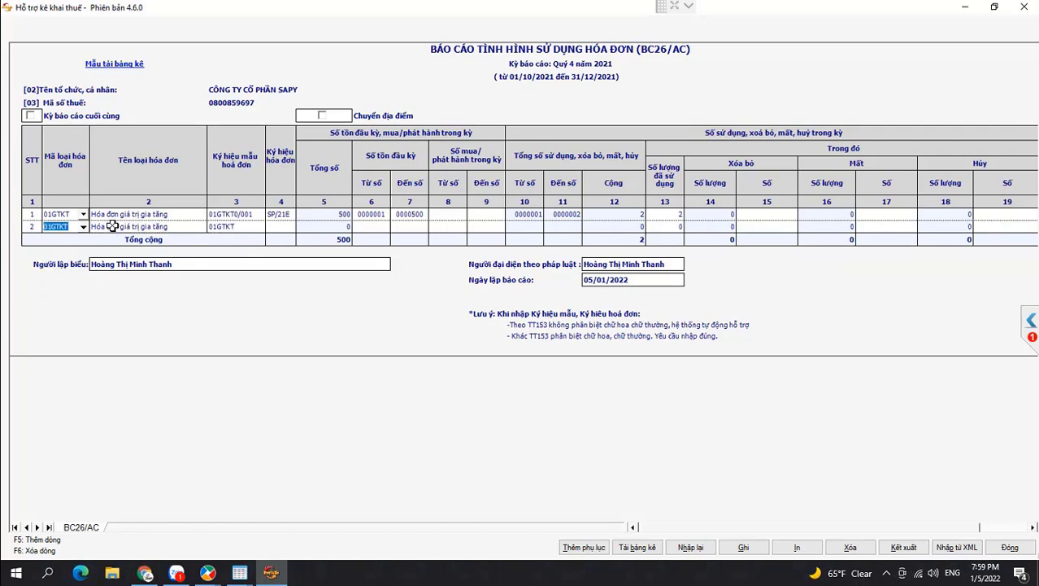
click(244, 227)
click(236, 227)
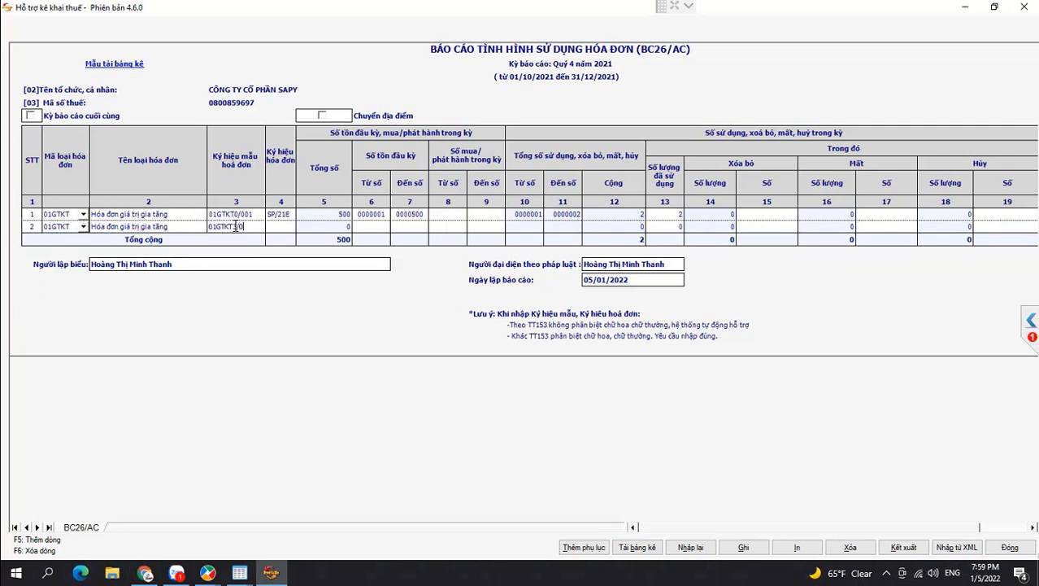
- Copy the invoice symbol AB/11T from the TB03/AC notice in iTax Viewer into row 2 of the HTKK report
mouse_move(240, 574)
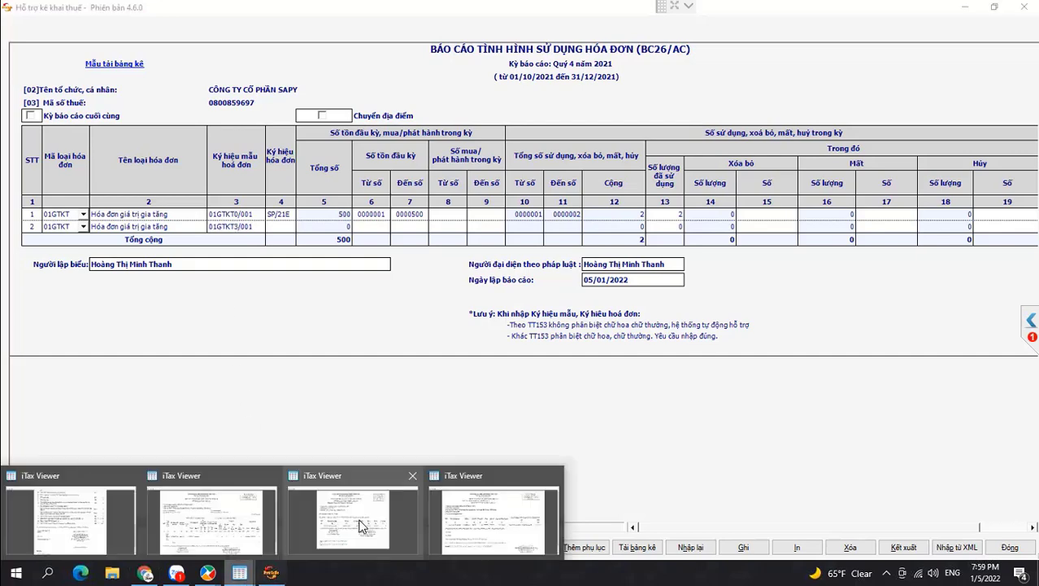
click(360, 513)
drag(546, 333, 583, 335)
key(ctrl+c)
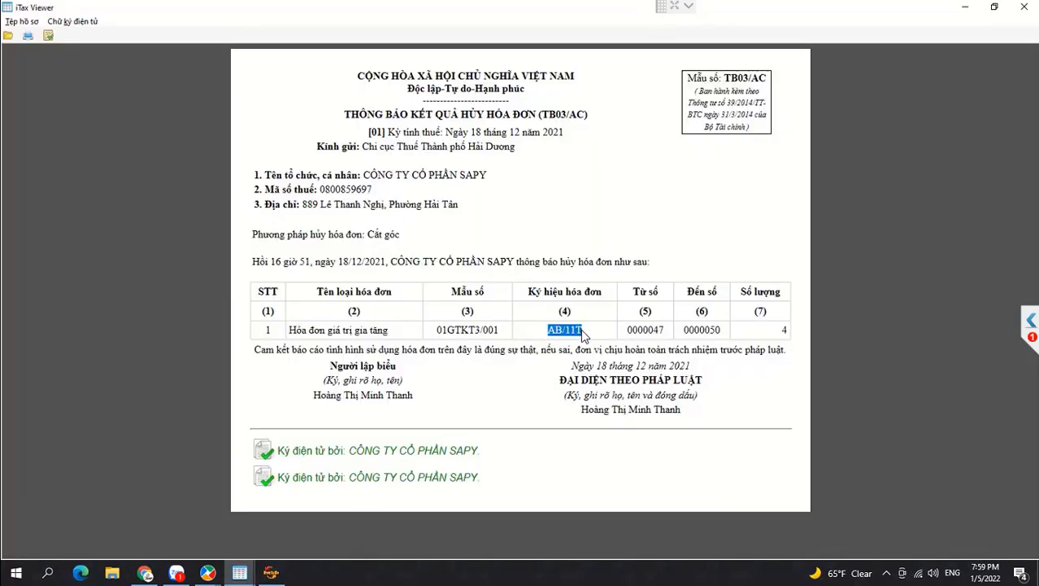
click(271, 573)
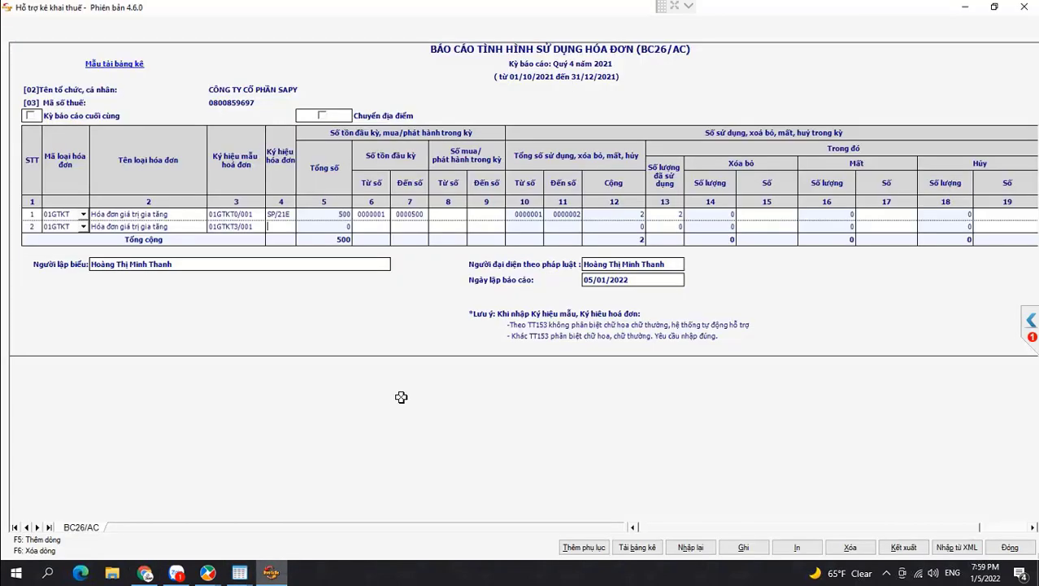
key(ctrl+v)
- Check the number range in the TB03/AC notice and set row 2's opening stock from 0000047 to 0000050
click(375, 226)
click(279, 576)
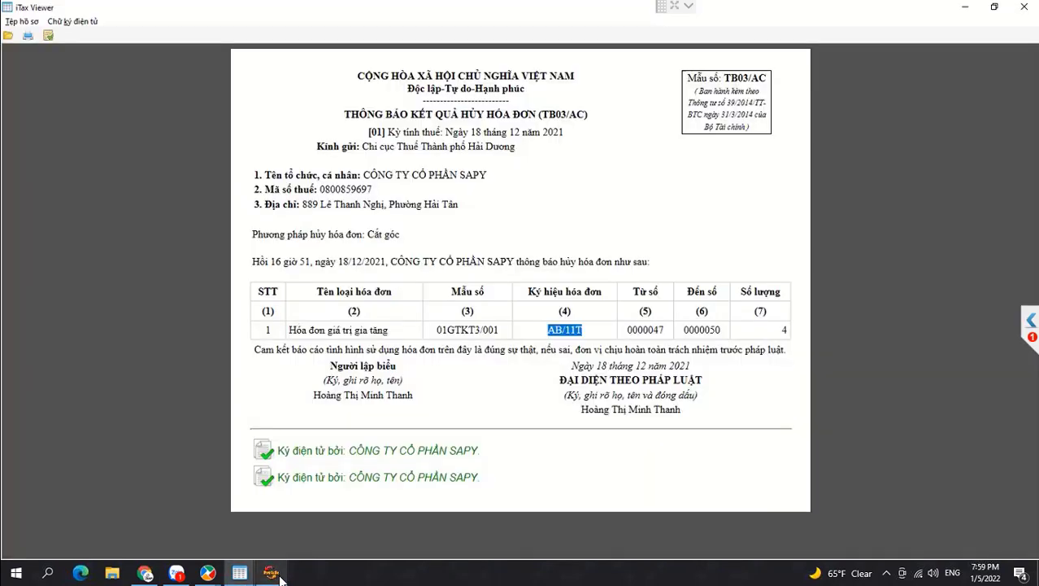
click(279, 576)
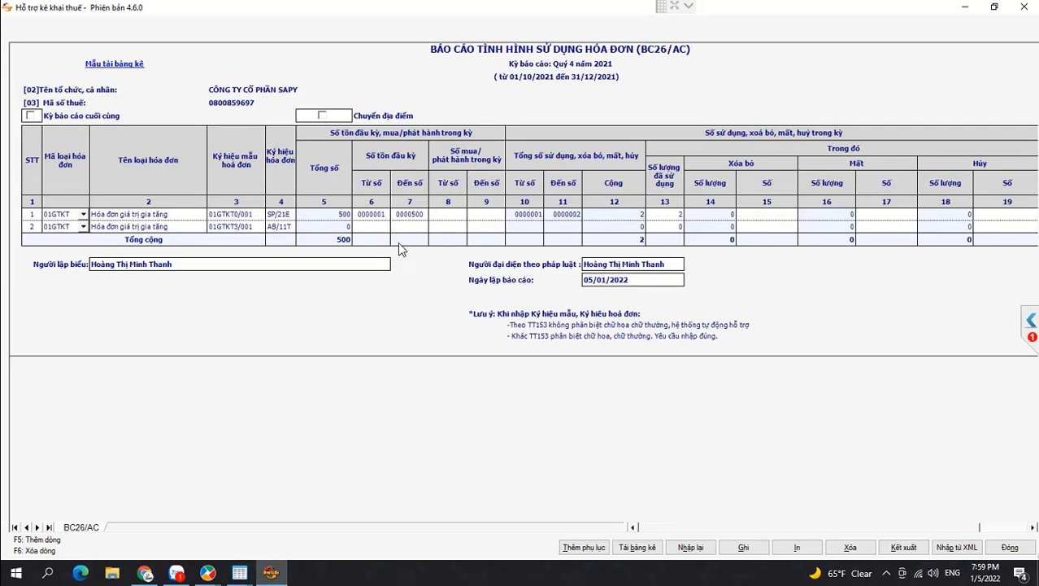
key(Tab)
- Enter the cancelled invoice numbers 0000047;0000048;0000049;0000050 in row 2
click(986, 222)
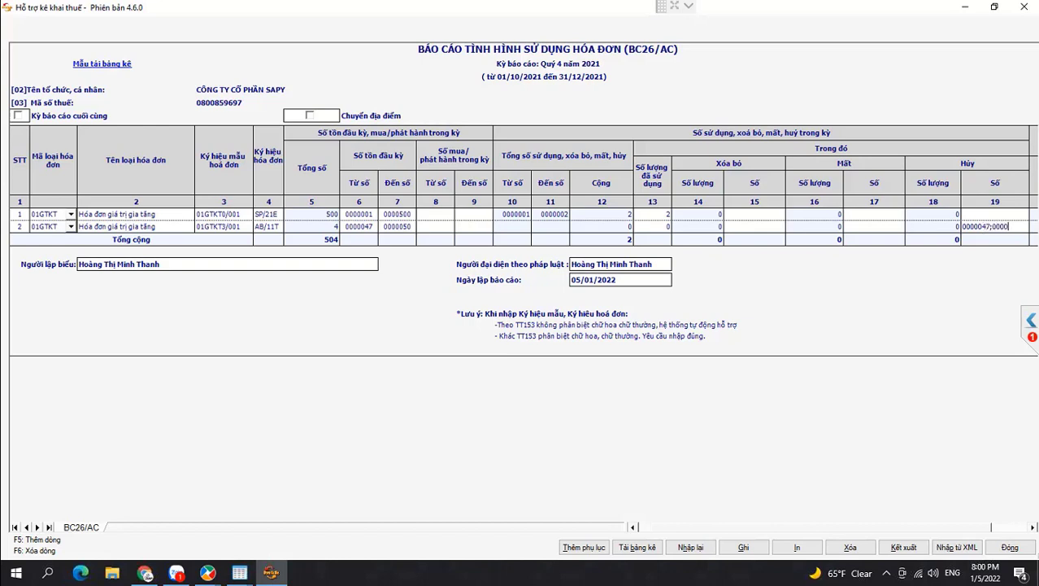
text(0)
key(Tab)
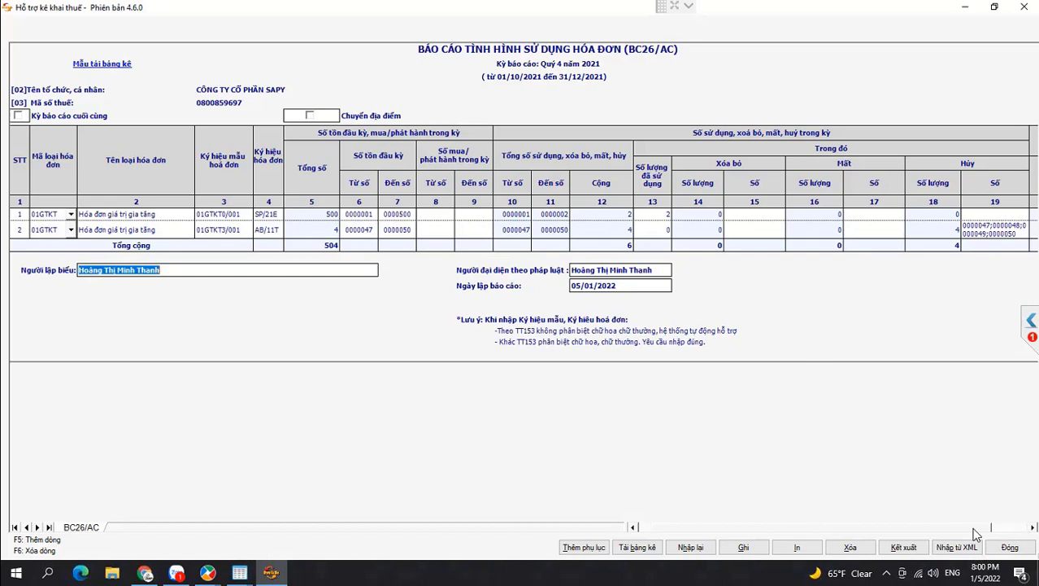
- Review the closing stock of both rows and save the BC26/AC report data
key(Delete)
click(1034, 527)
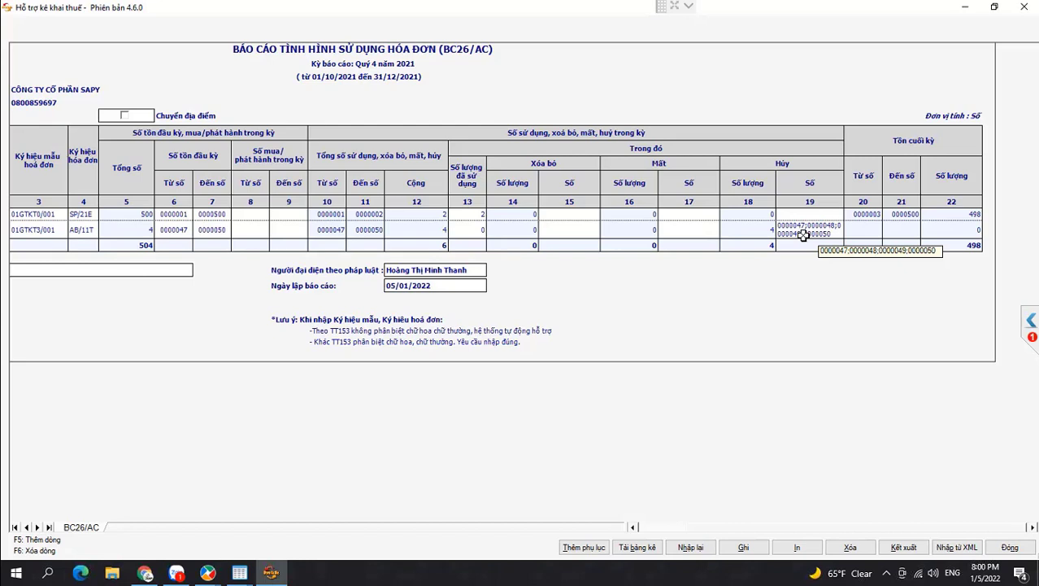
click(80, 214)
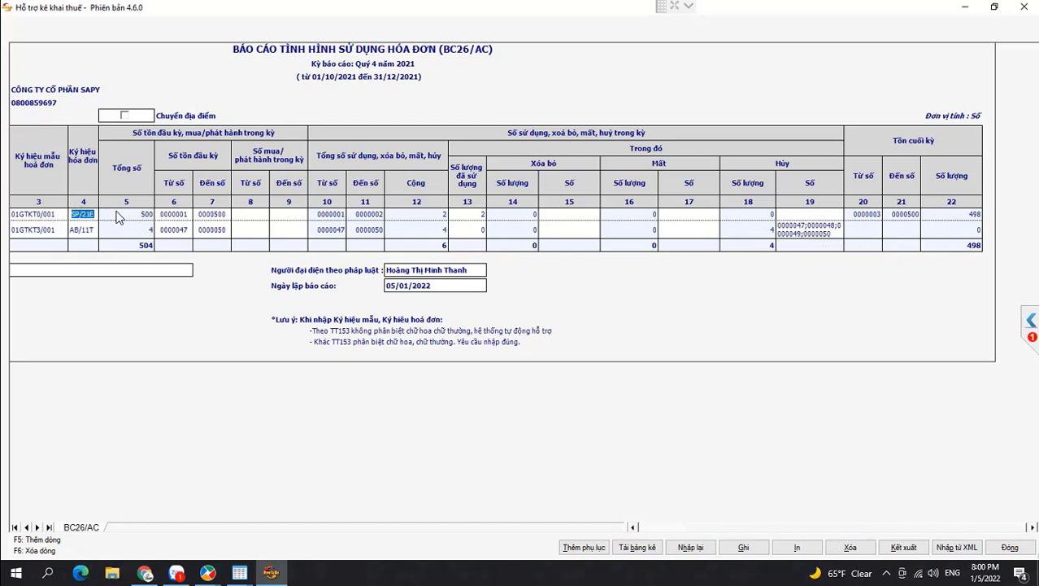
click(742, 547)
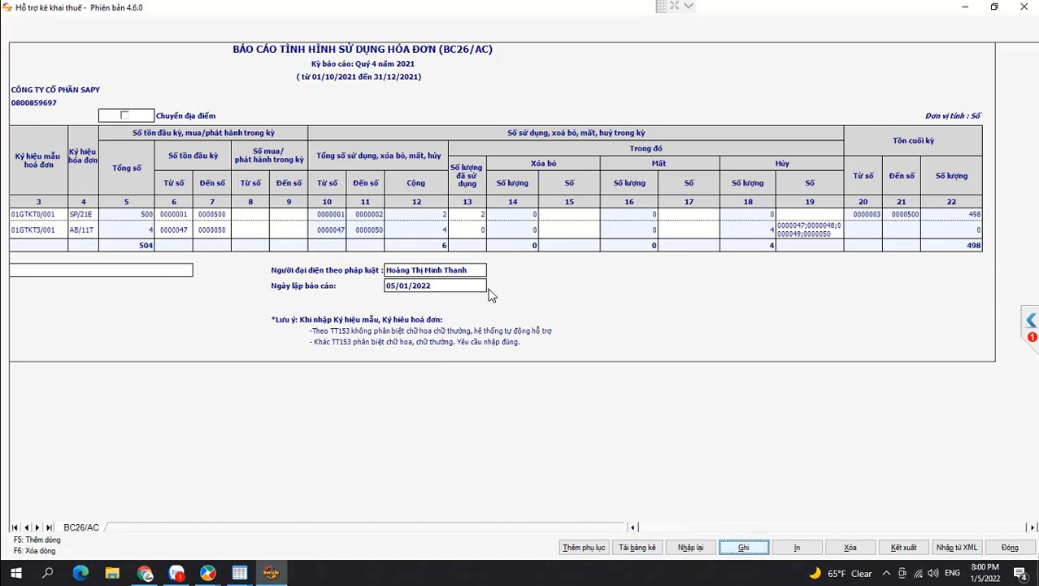
click(519, 328)
mouse_move(188, 210)
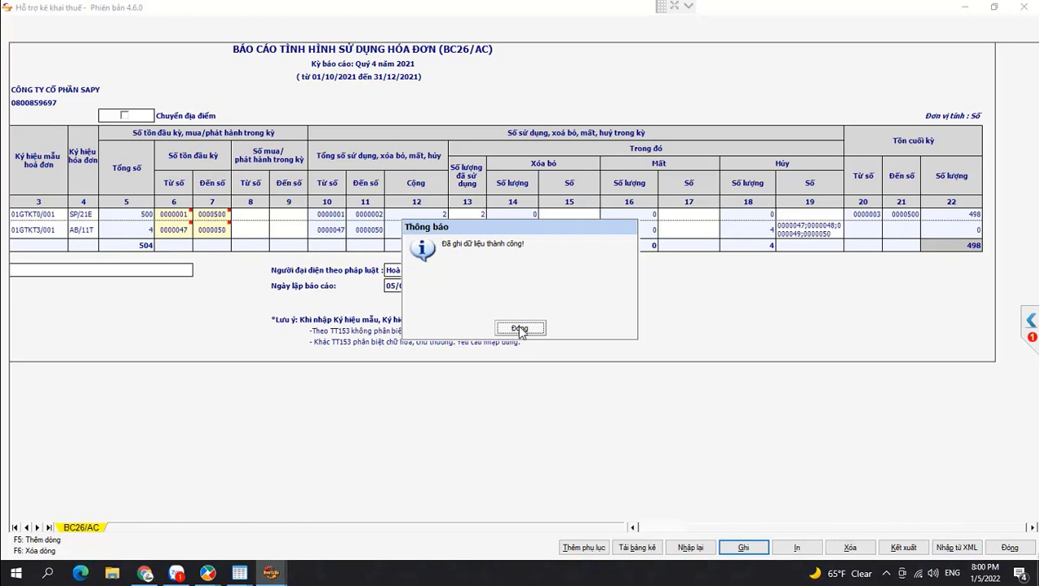
click(519, 328)
- Export the BC26/AC report as an XML file into the folder "to khai SAP Q4-2021"
click(908, 551)
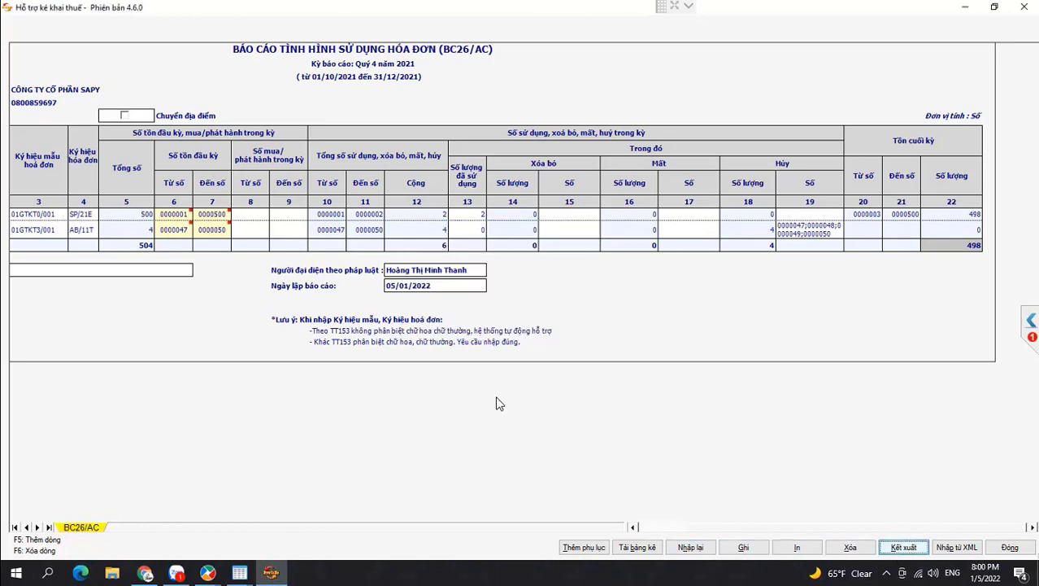
click(495, 334)
double_click(183, 114)
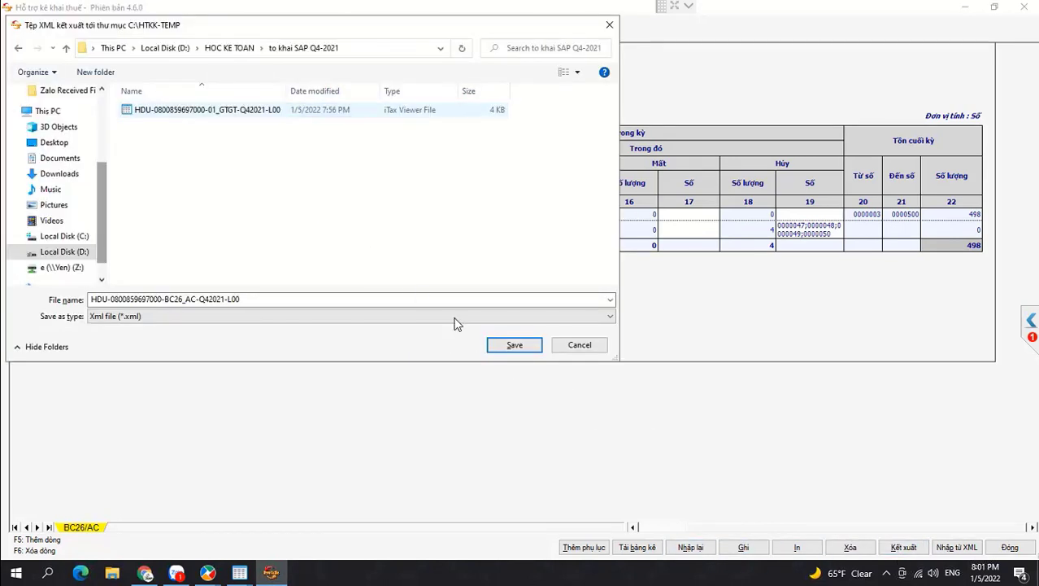
click(513, 345)
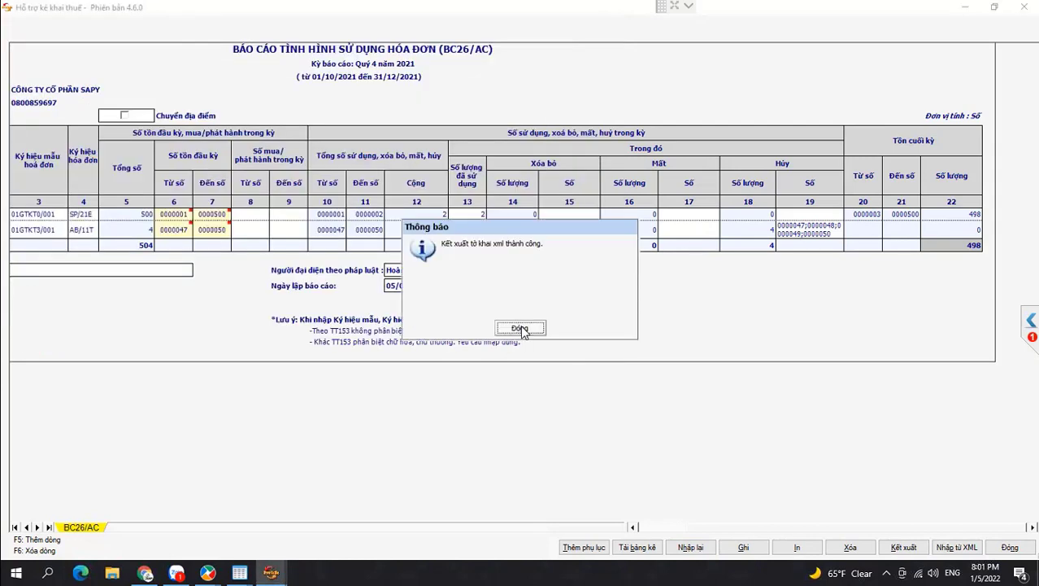
click(518, 327)
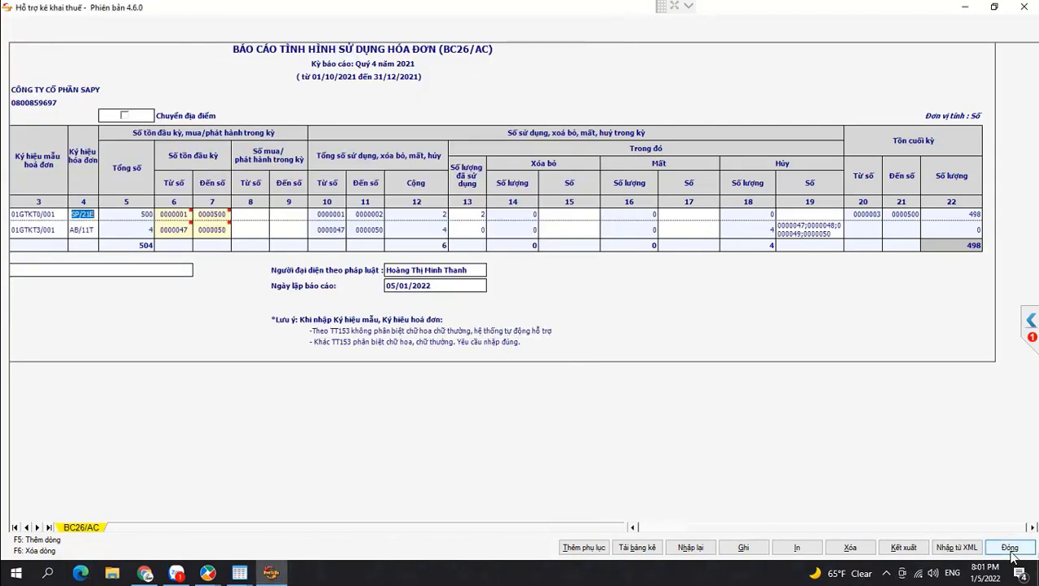
- Close the BC26/AC report and open the 05/KK-TNCN personal income tax withholding declaration as a first-time quarterly return for quarter 4, 2021
click(632, 527)
click(1031, 549)
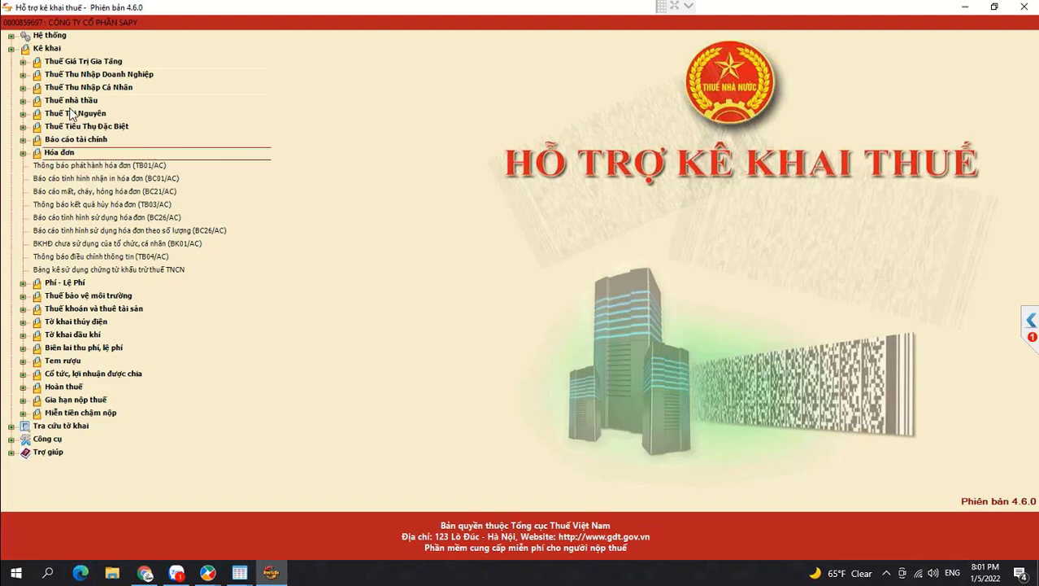
click(89, 87)
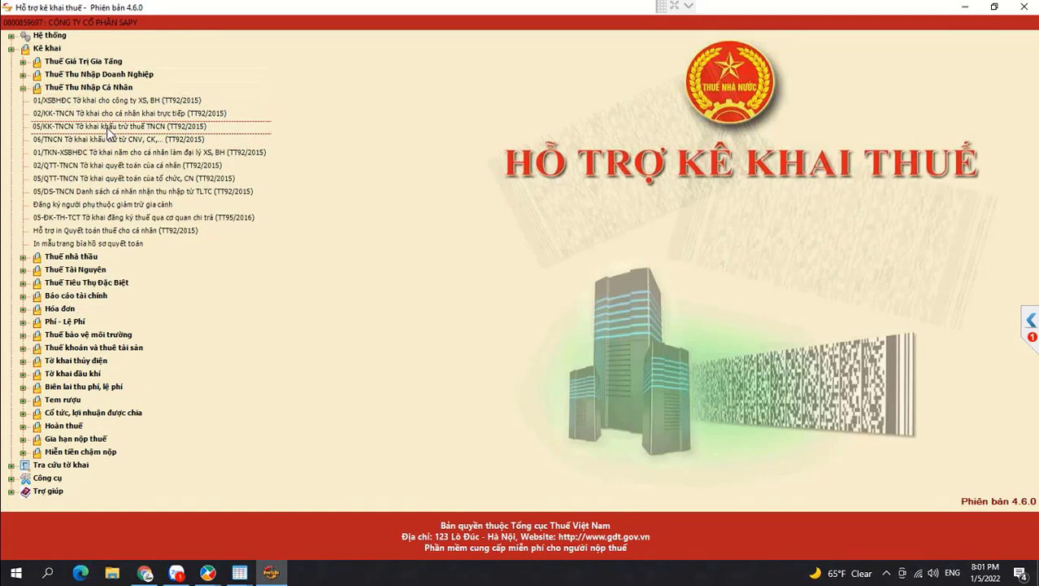
click(108, 127)
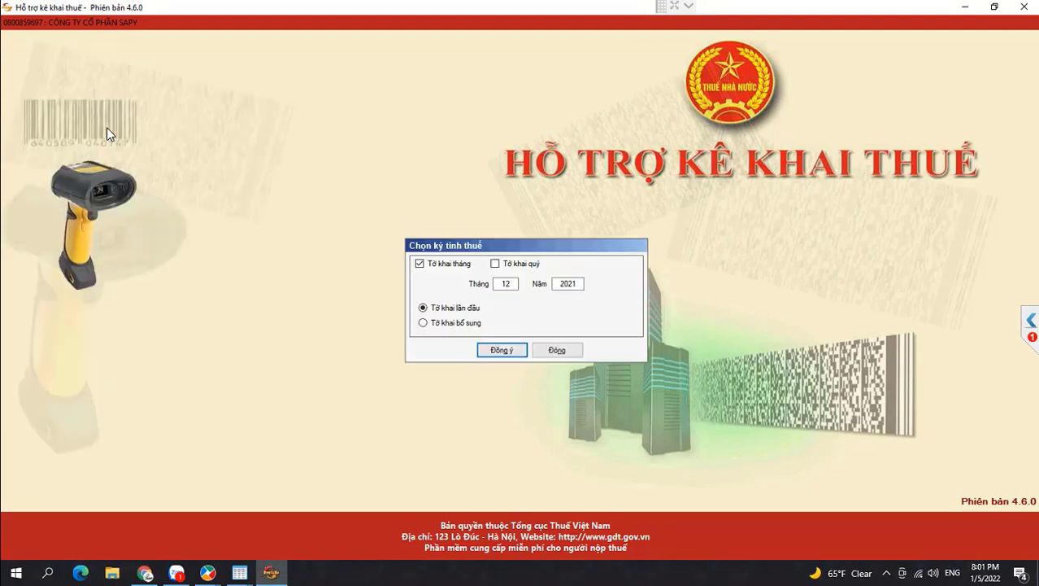
click(511, 268)
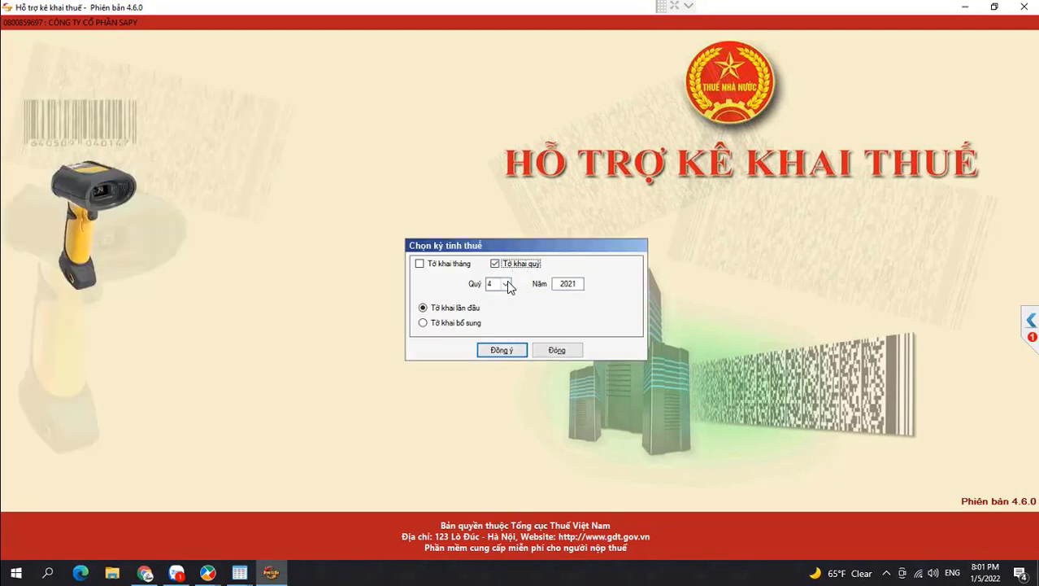
click(508, 350)
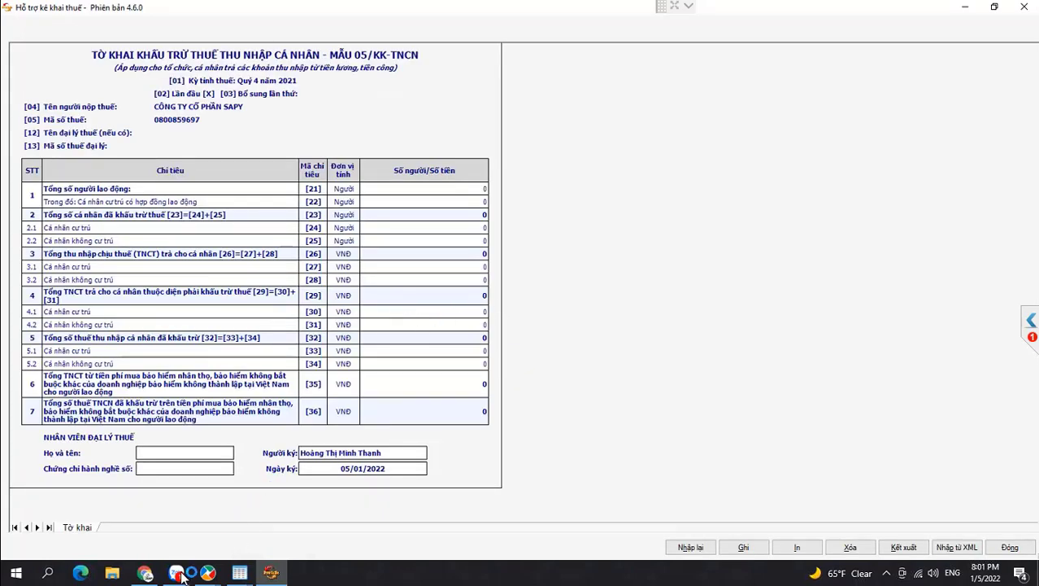
- Switch to Excel by opening the payroll workbook "Bảng lương thuế" from the recent files and show the October sheet T10.21
click(113, 573)
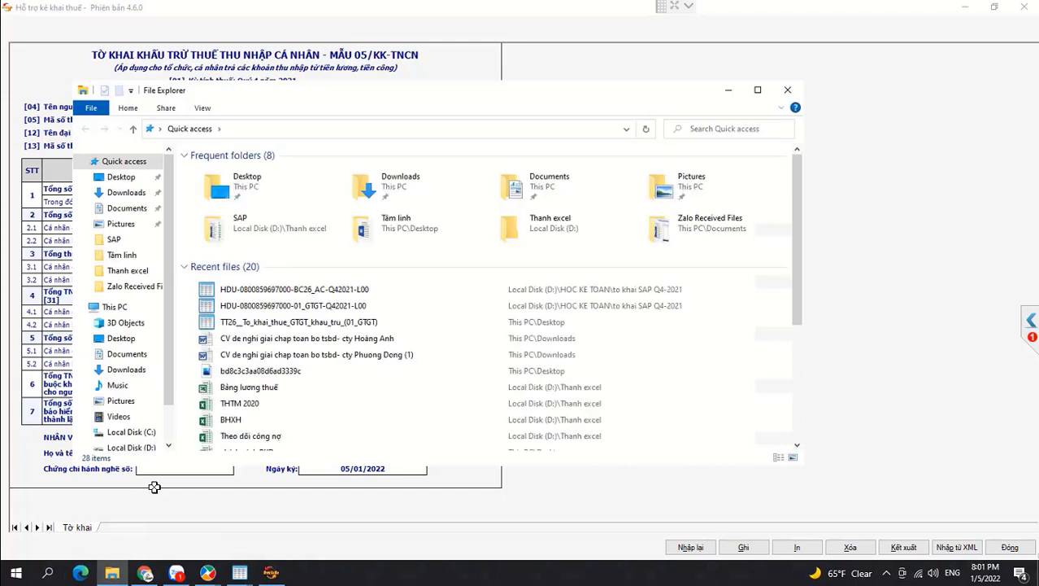
click(276, 389)
double_click(276, 389)
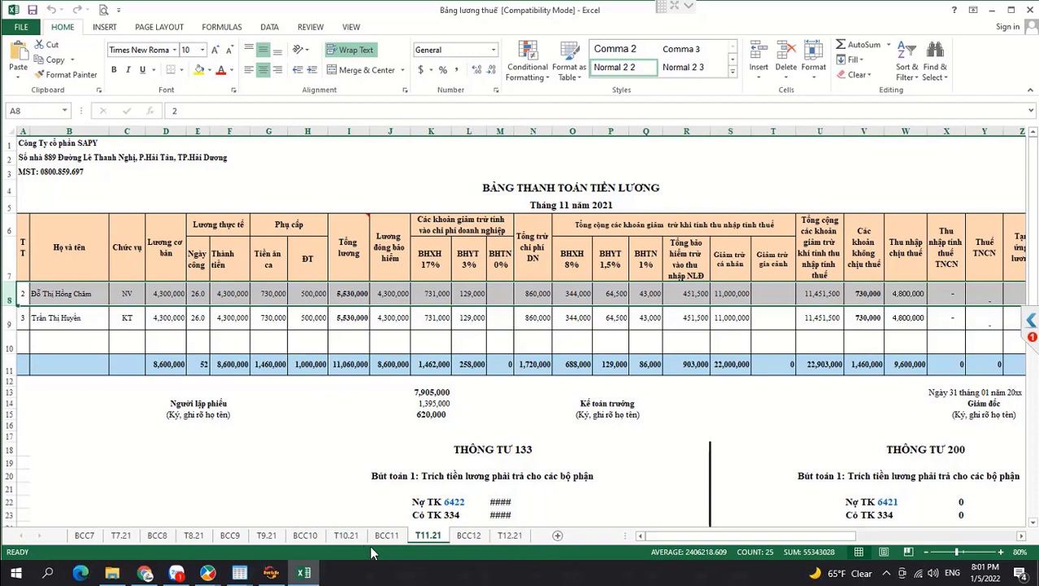
click(345, 536)
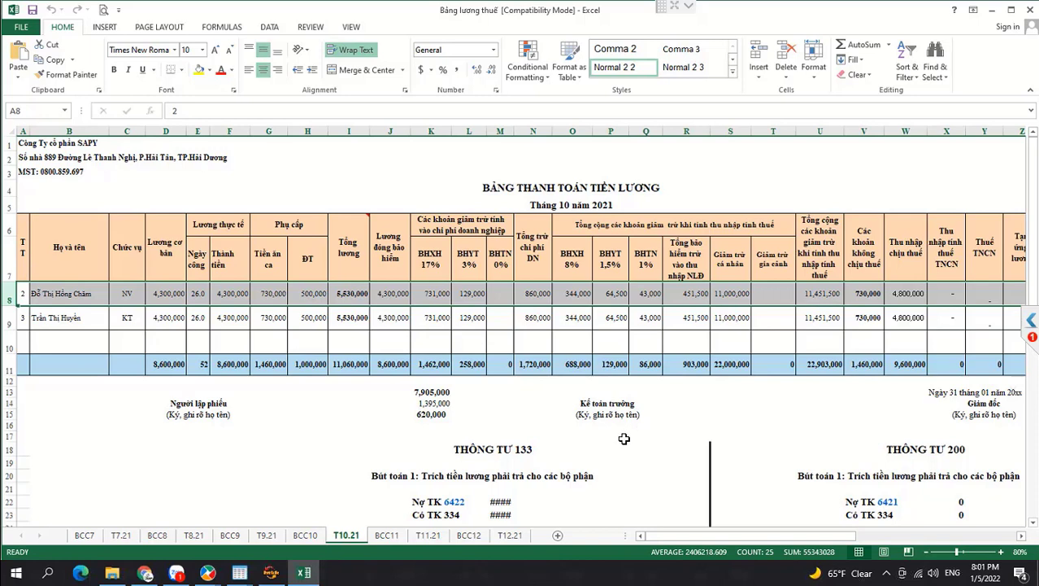
- Add up the total wages of October to December in cell I14 with =I11+T11.21!I11+T12.21!I17
click(374, 408)
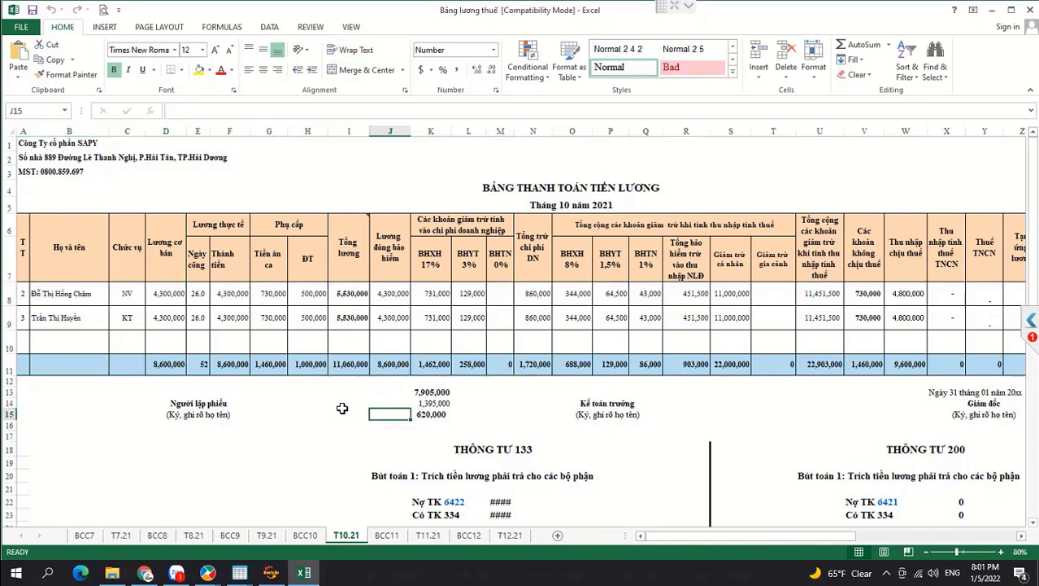
click(342, 407)
text(=)
click(336, 365)
text(+)
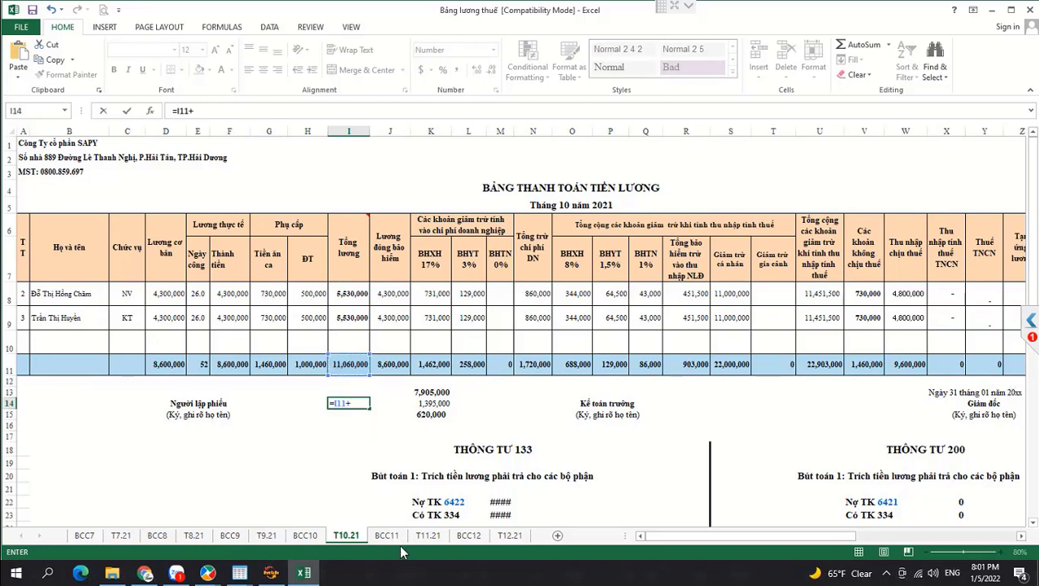
click(426, 535)
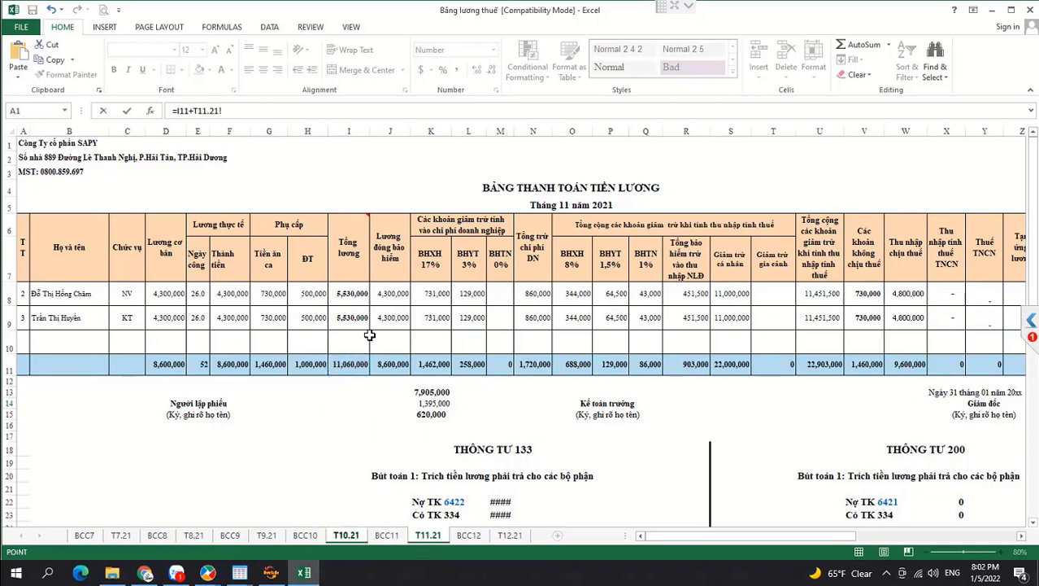
click(347, 367)
text(+)
click(511, 535)
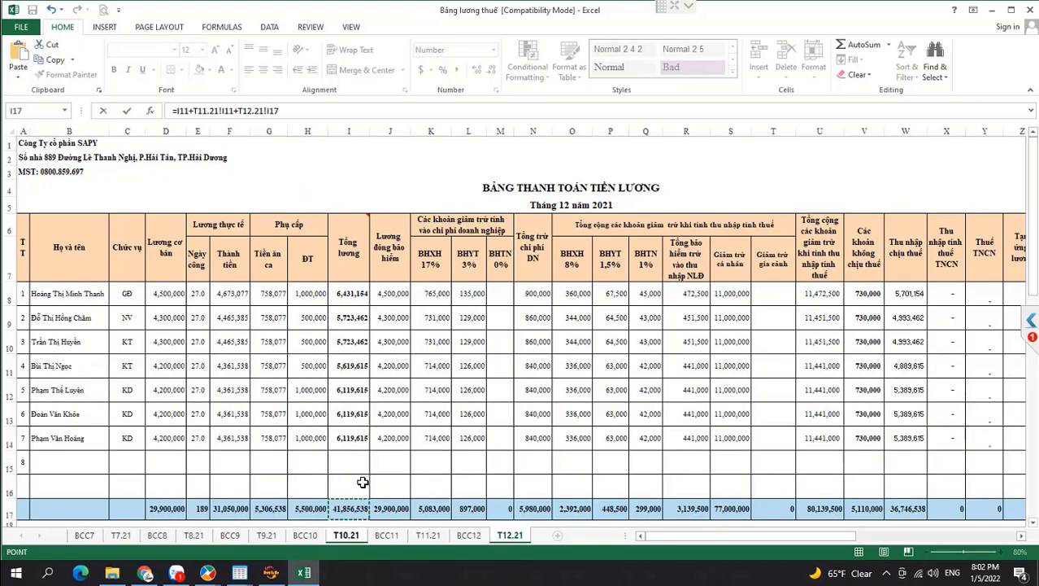
click(356, 508)
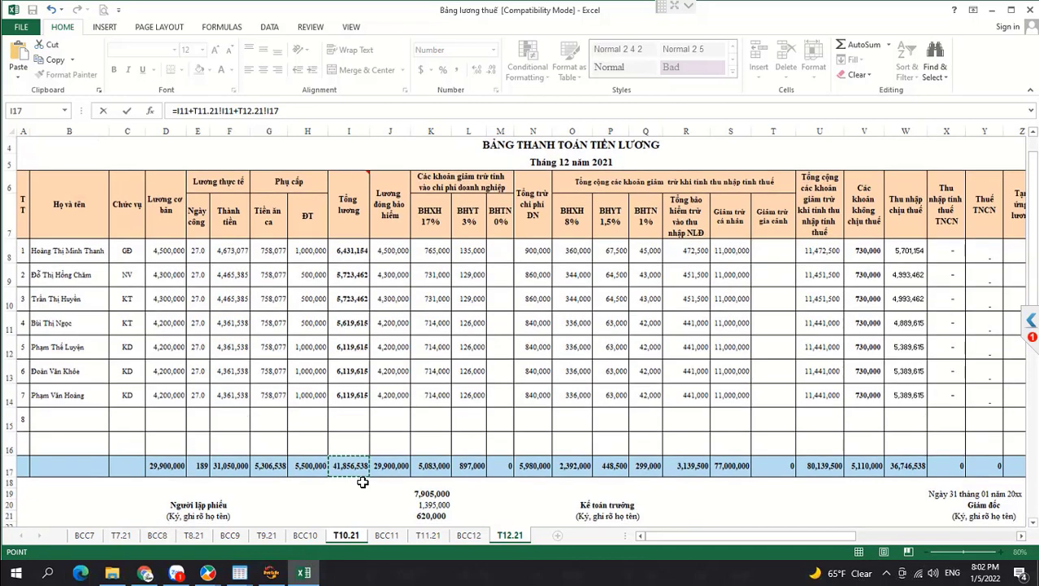
key(Return)
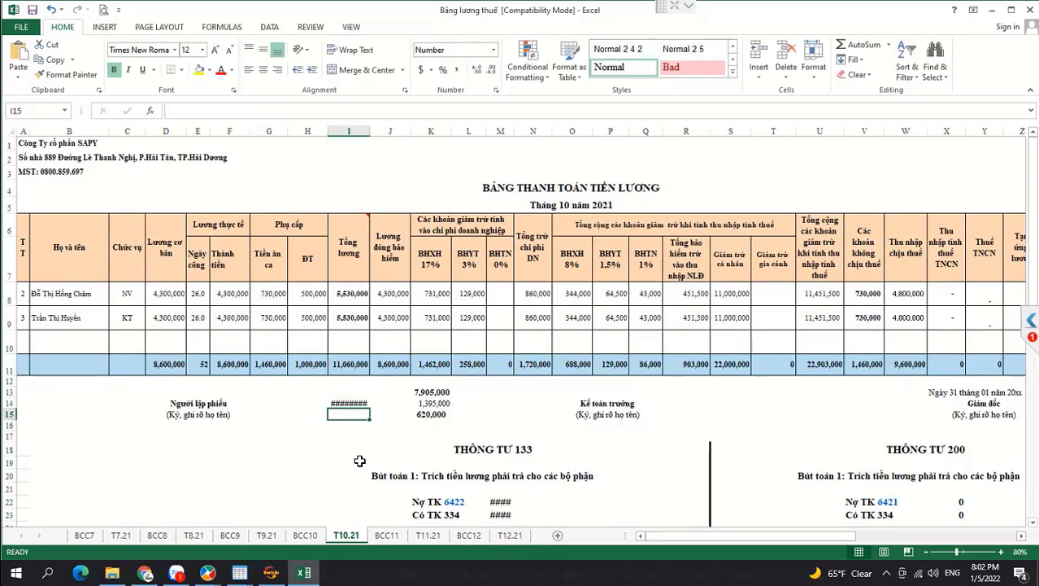
- Widen column I, paste the I14 quarterly total as a plain value into I16 and select its whole-number part for copying
drag(369, 128, 376, 129)
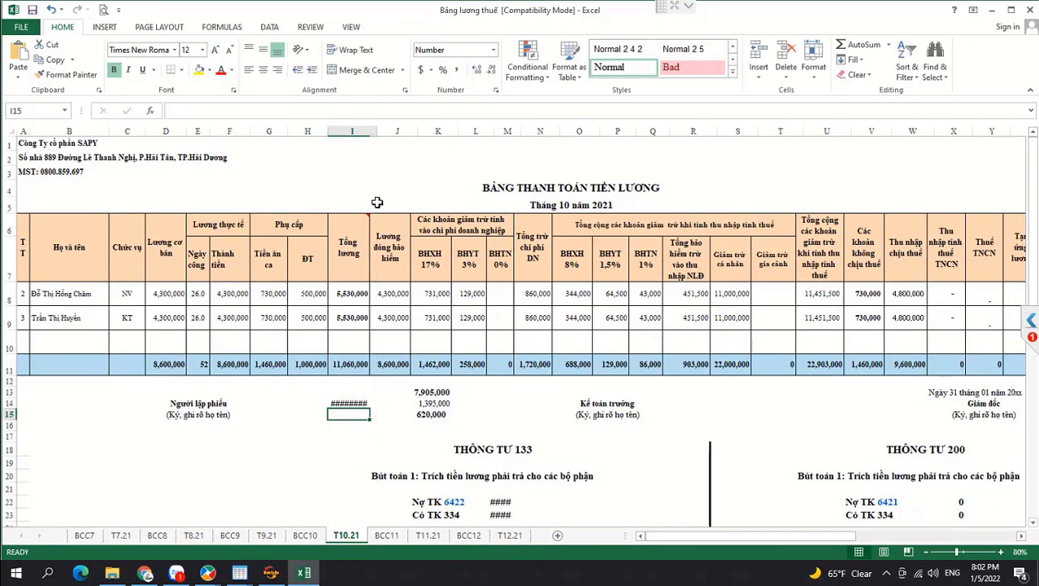
click(352, 403)
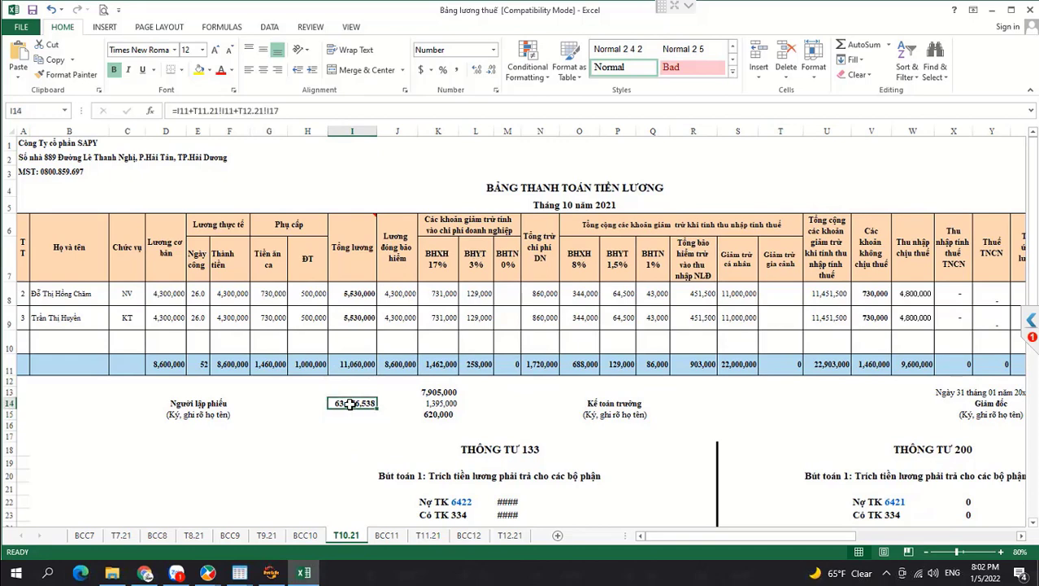
key(ctrl+c)
right_click(341, 428)
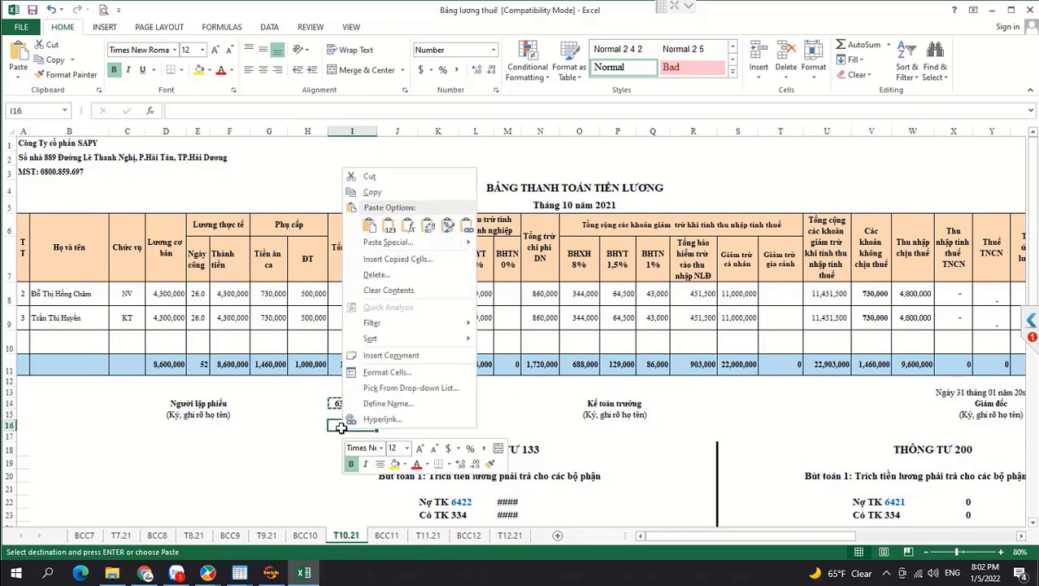
click(389, 230)
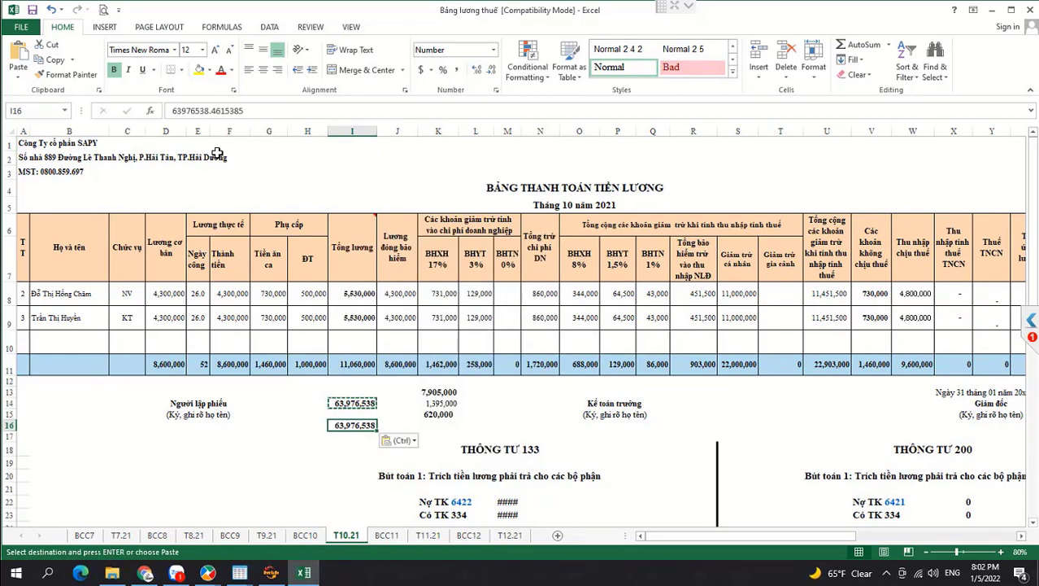
double_click(209, 110)
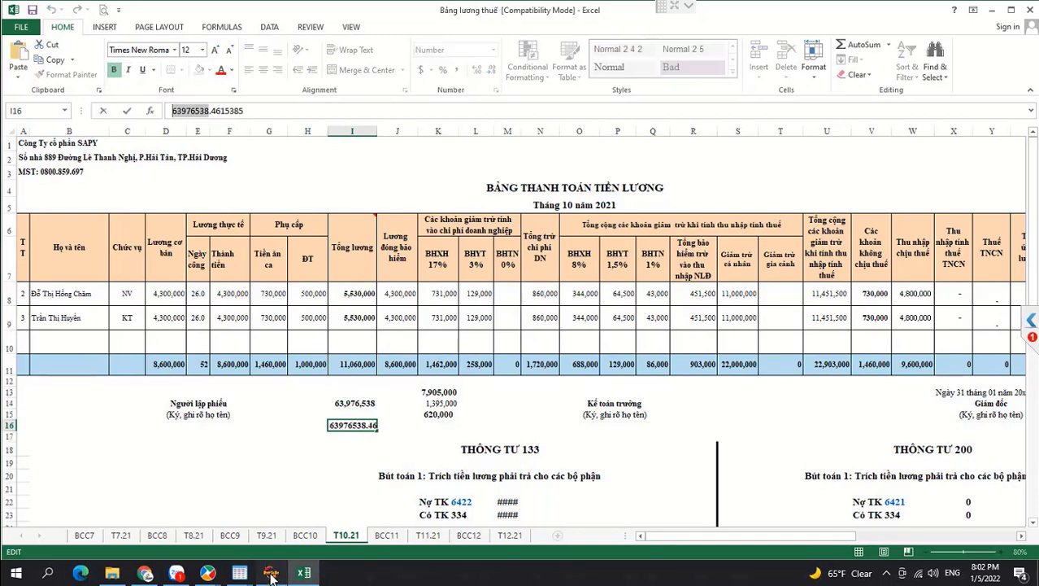
- Back in HTKK, enter 63.976.538 as resident taxable income in item [27] and 7 employees in item [21], and save the declaration
click(271, 574)
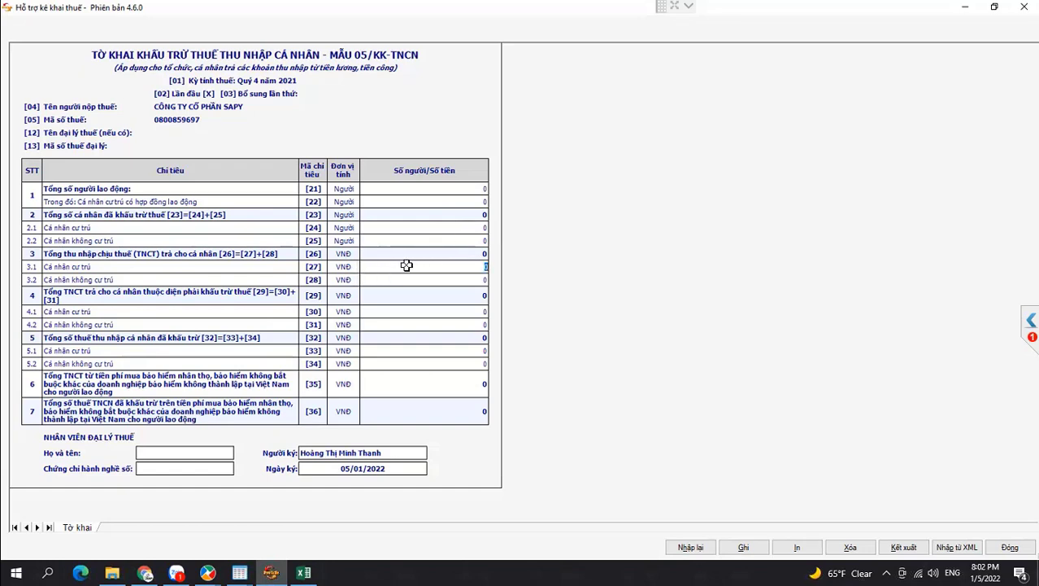
key(ctrl+v)
text(7)
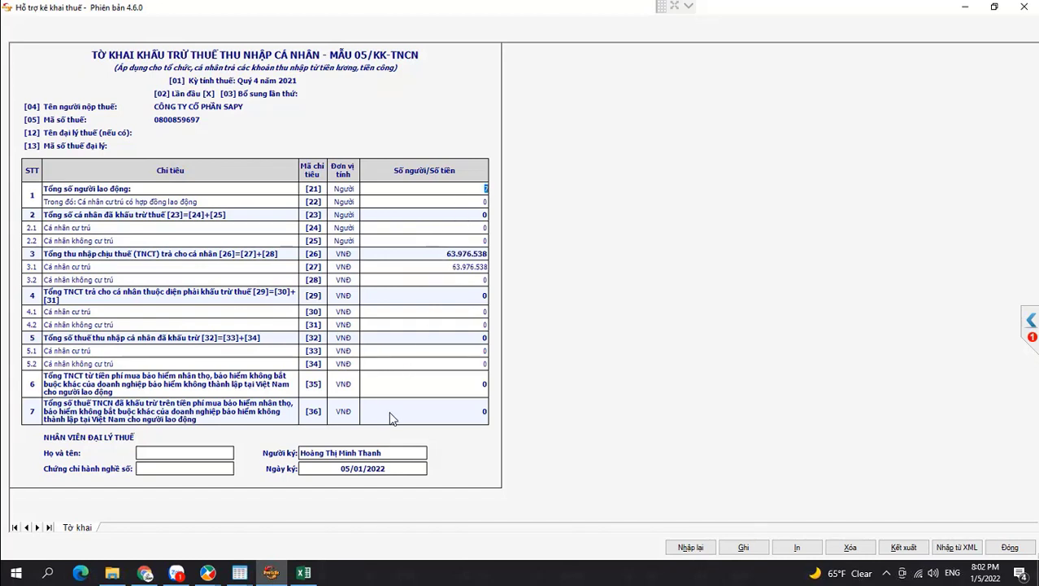
key(ctrl+s)
click(520, 329)
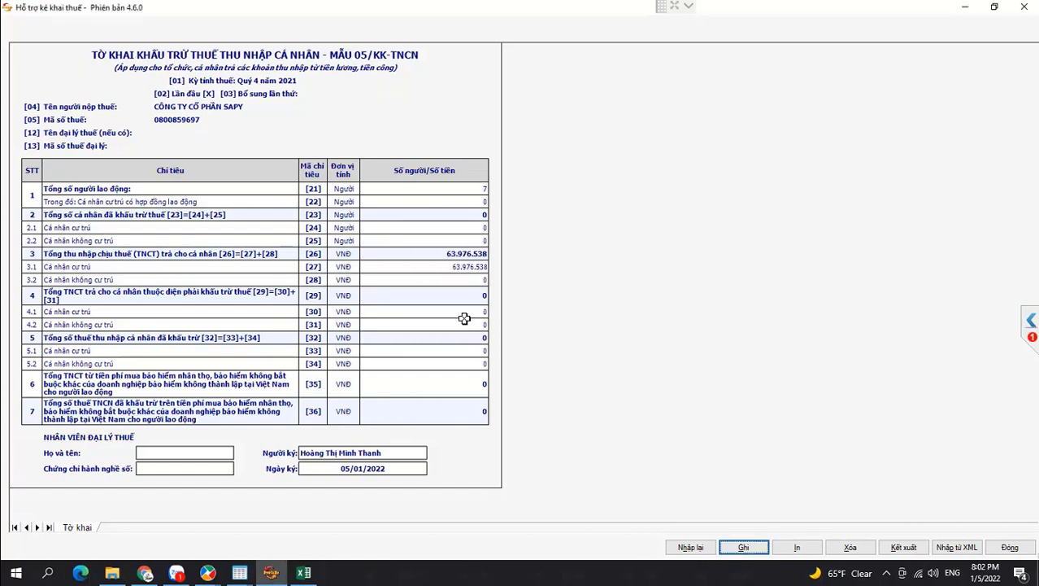
- Export the 05/KK-TNCN declaration as an XML file into the folder "to khai SAP Q4-2021" inside HOC KE TOAN
click(903, 543)
click(505, 330)
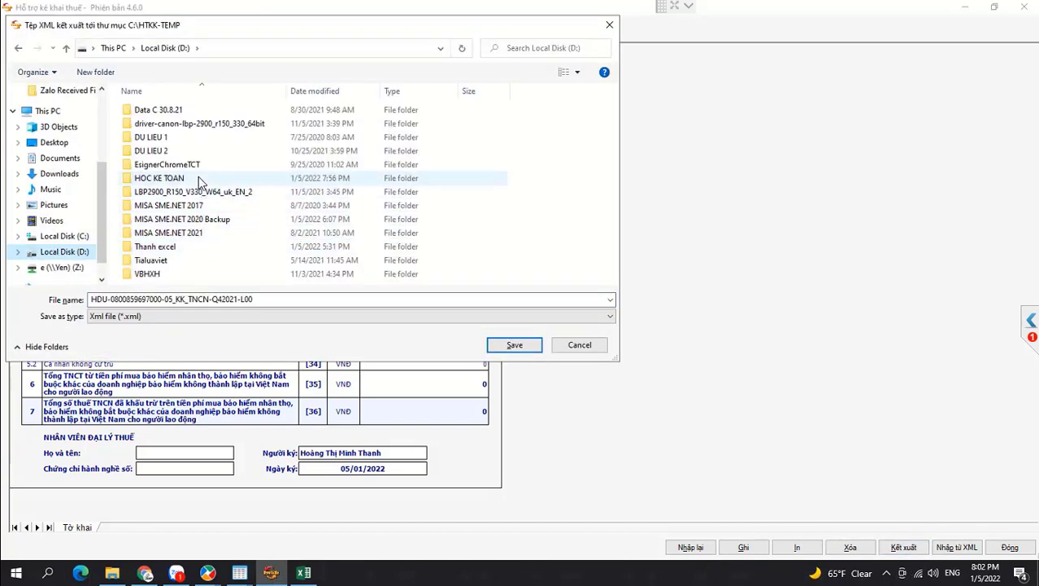
double_click(199, 178)
click(180, 111)
double_click(180, 111)
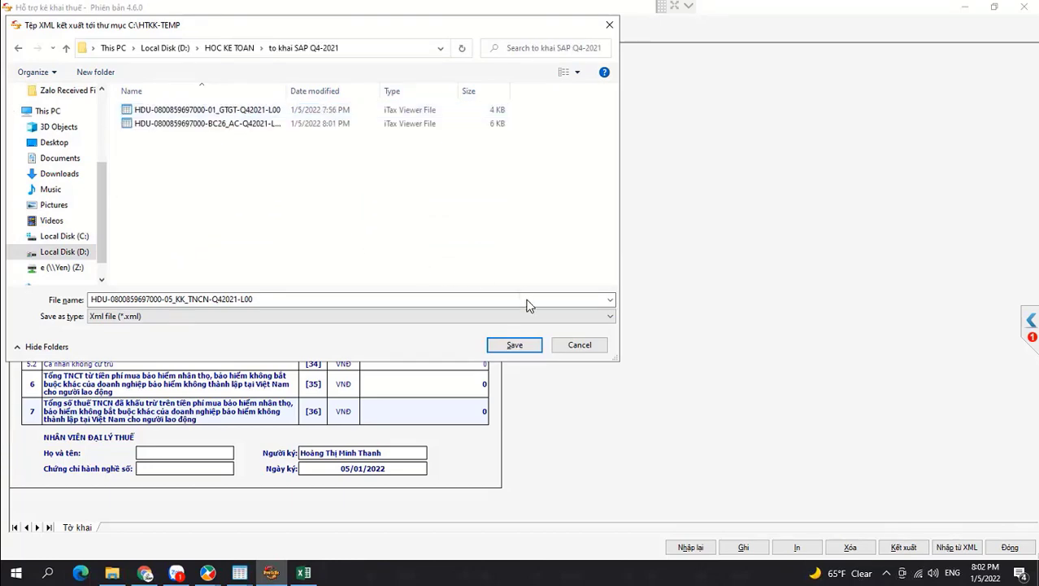
click(525, 348)
click(539, 330)
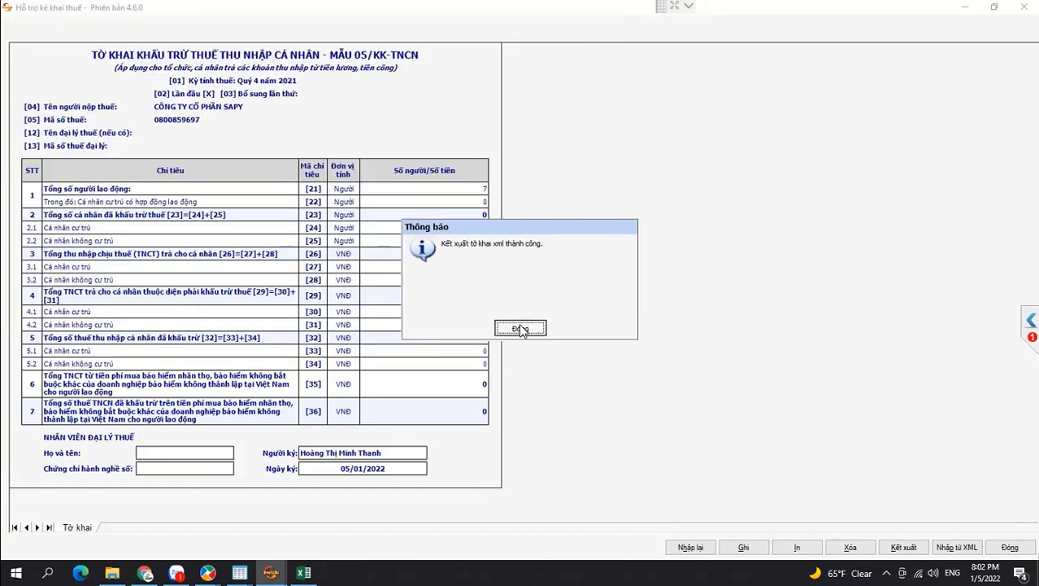
- Close the 05/KK-TNCN declaration and open the business licence fee declaration (01/MBAI) for 2022 from the fees group
click(1009, 546)
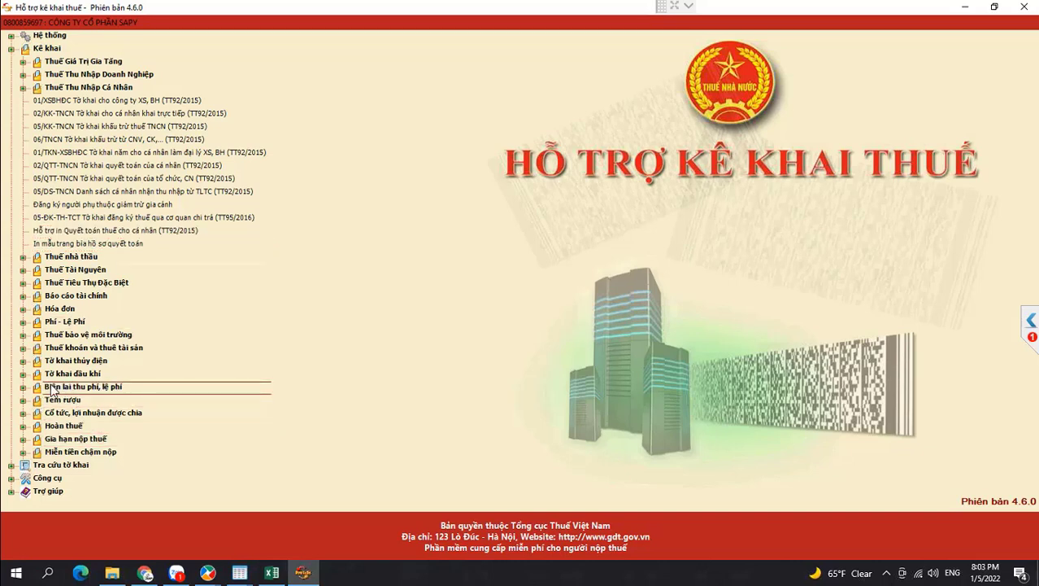
click(32, 322)
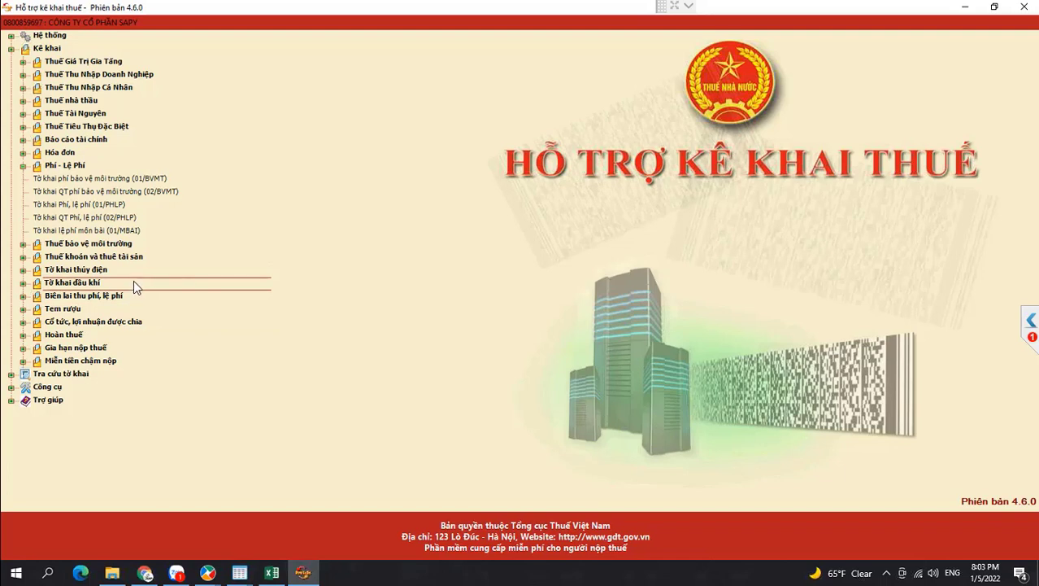
click(108, 231)
click(134, 228)
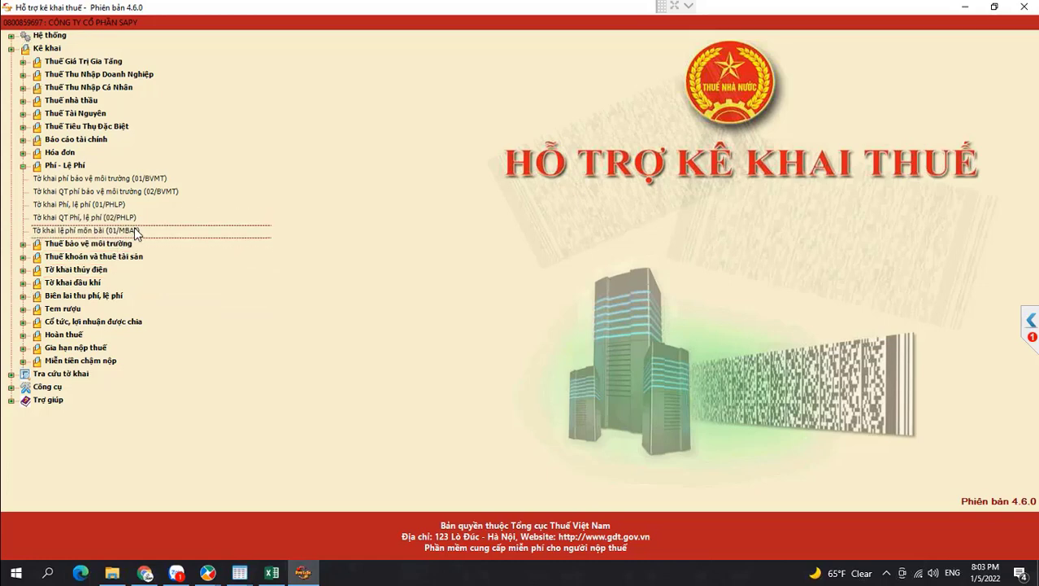
click(502, 352)
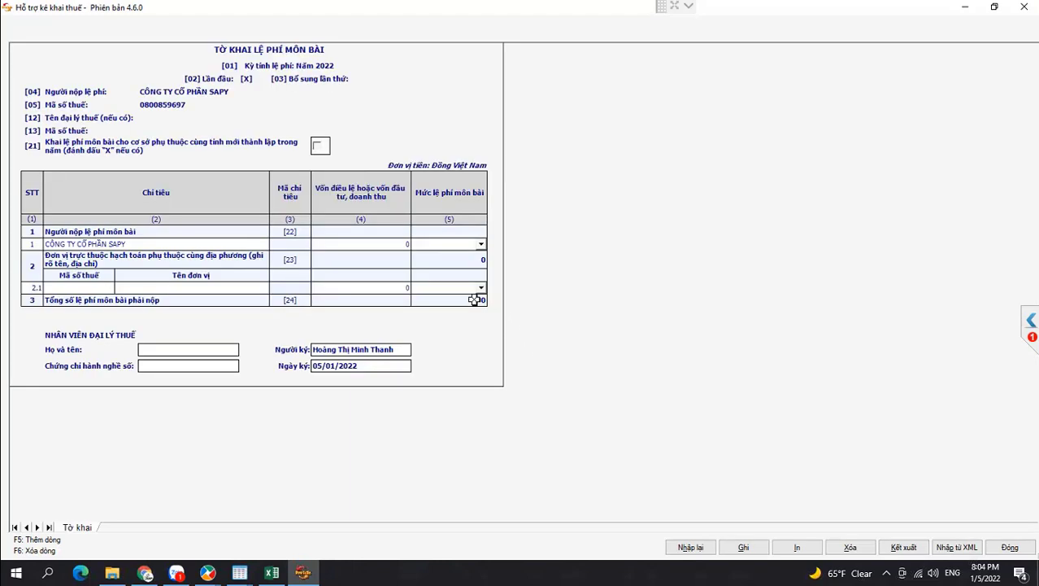
- Set the company's licence fee level to 2.000.000 and its charter capital to 1.995.000.000, and save the declaration
click(481, 245)
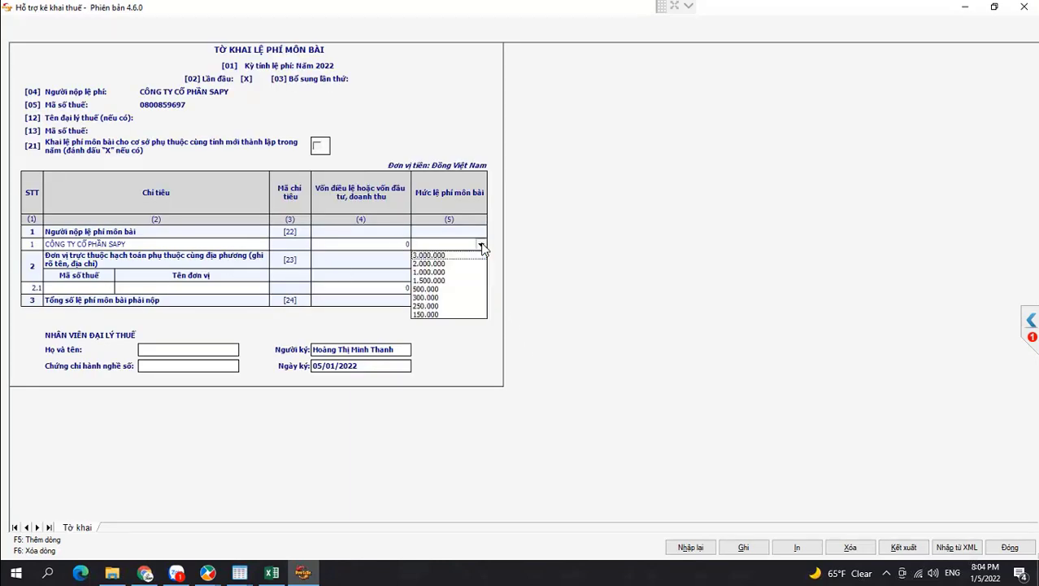
click(437, 264)
click(371, 243)
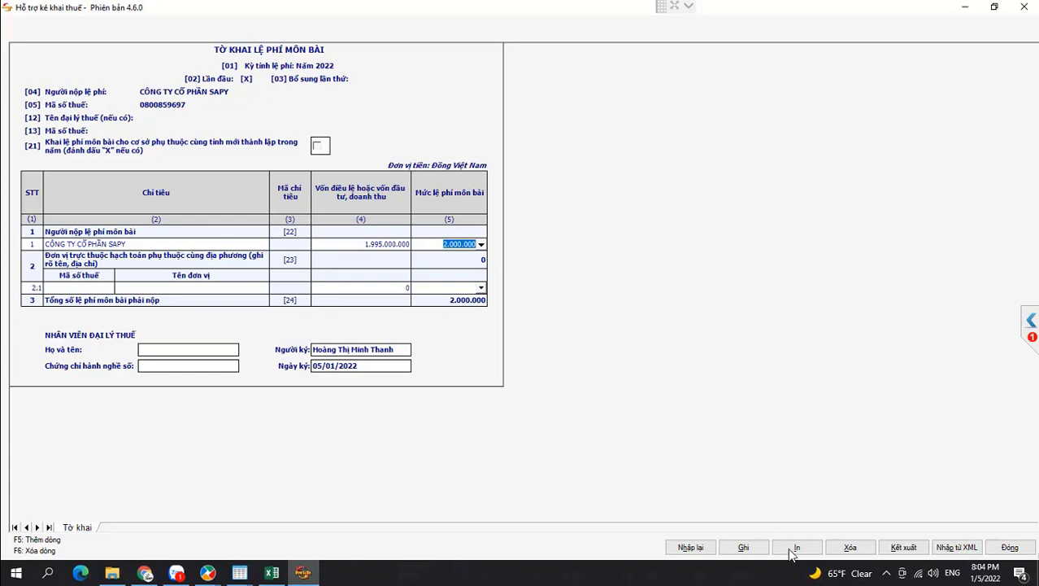
click(751, 551)
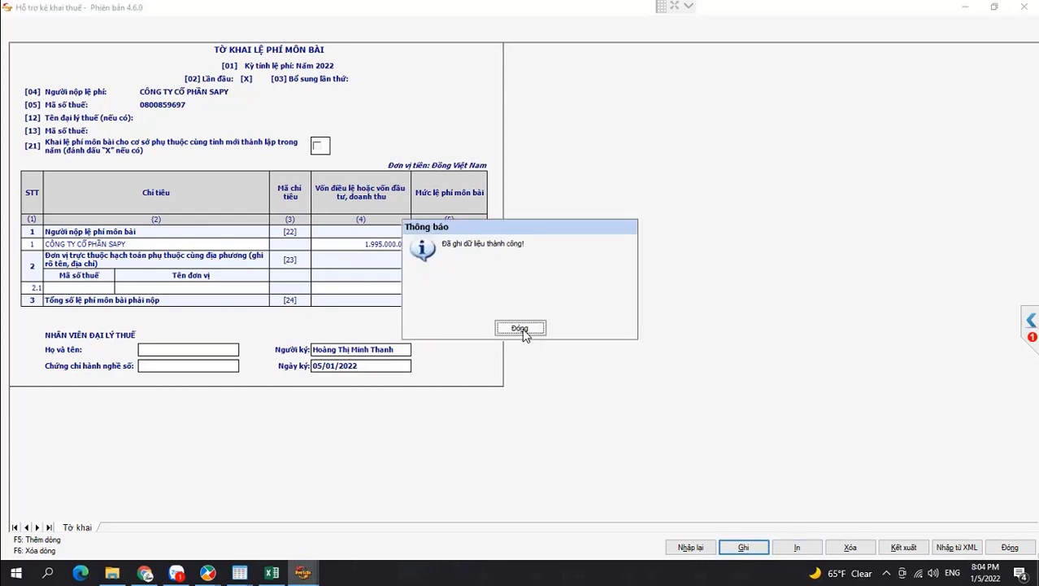
click(522, 327)
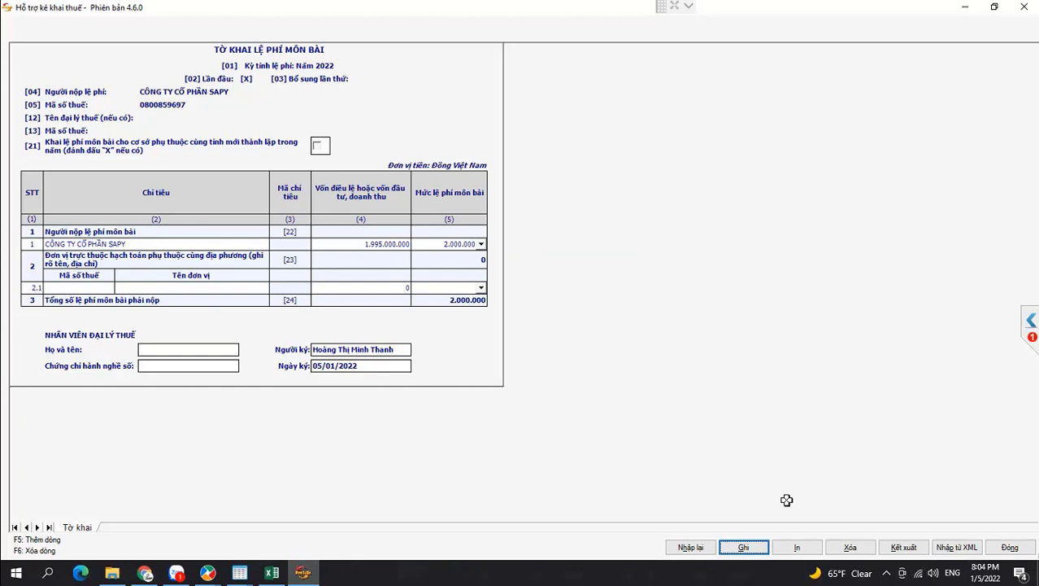
- Export the business licence fee declaration as an XML file into the folder "to khai SAP Q4-2021" and close the declaration
click(899, 551)
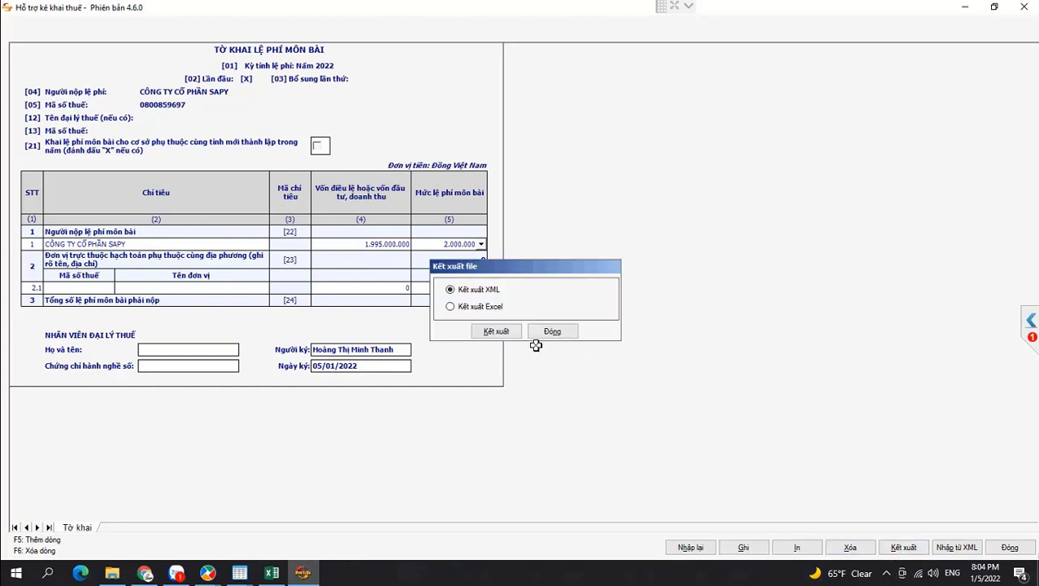
click(498, 332)
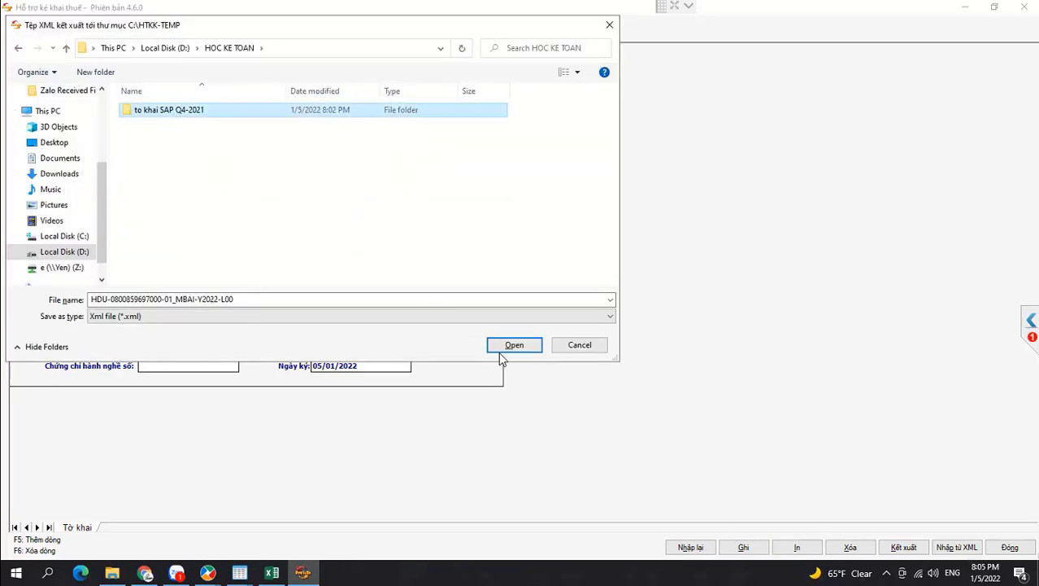
click(496, 346)
click(521, 345)
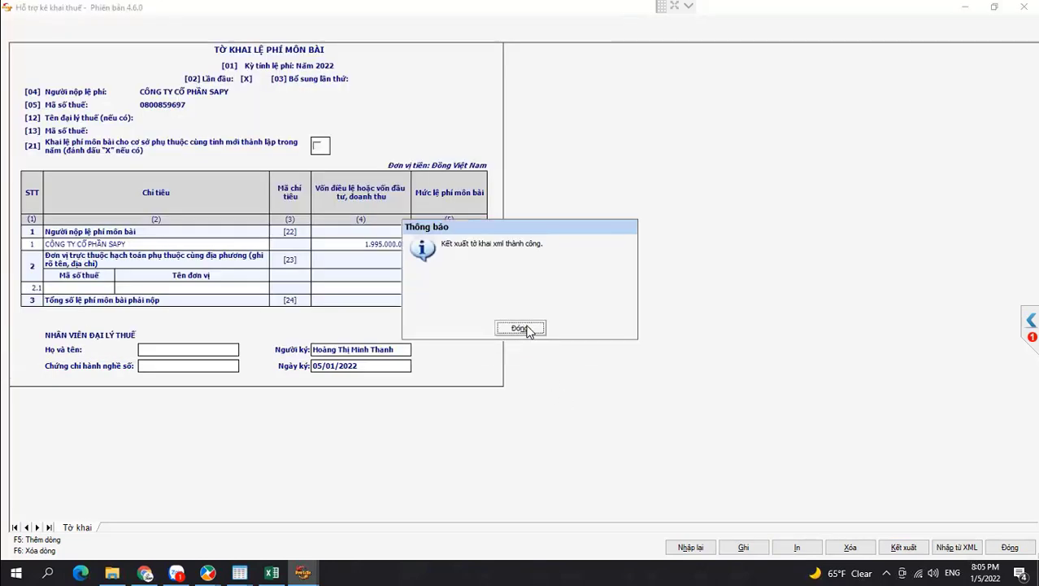
click(523, 330)
click(1009, 546)
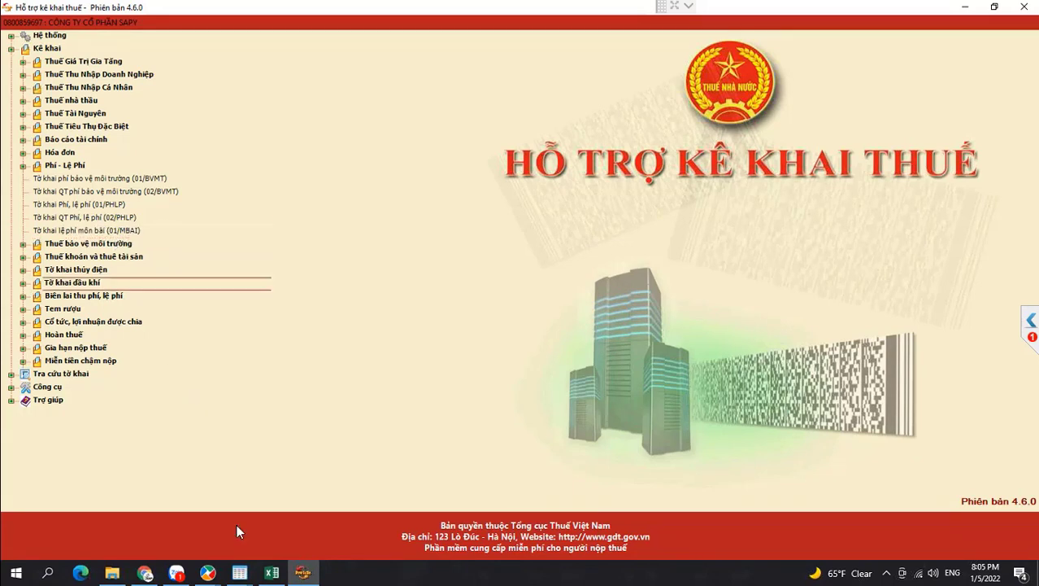
- In File Explorer, open the folder "to khai SAP Q4-2021" inside HOC KE TOAN on drive D and check the exported declaration files
click(112, 572)
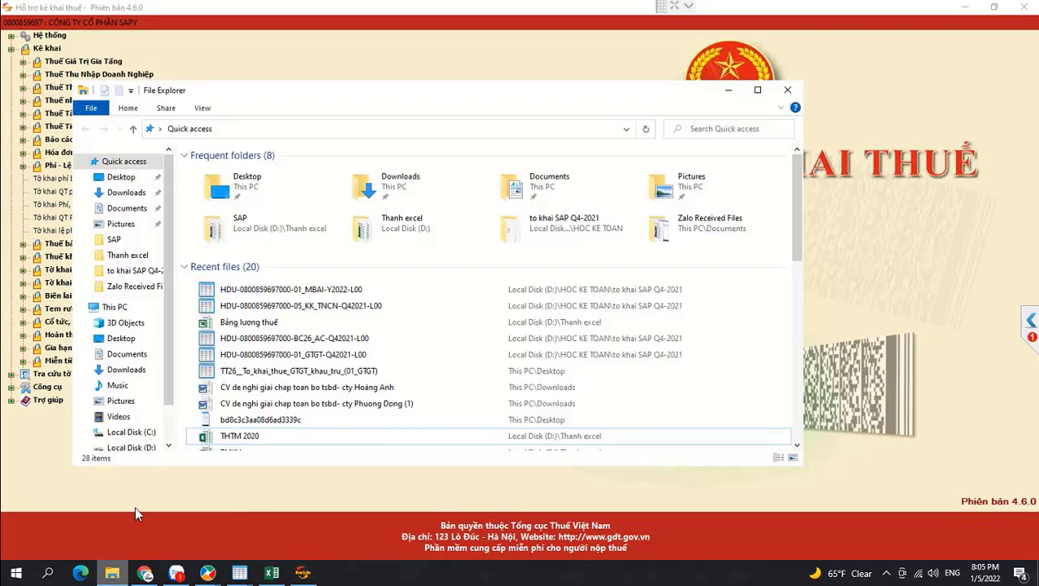
click(118, 311)
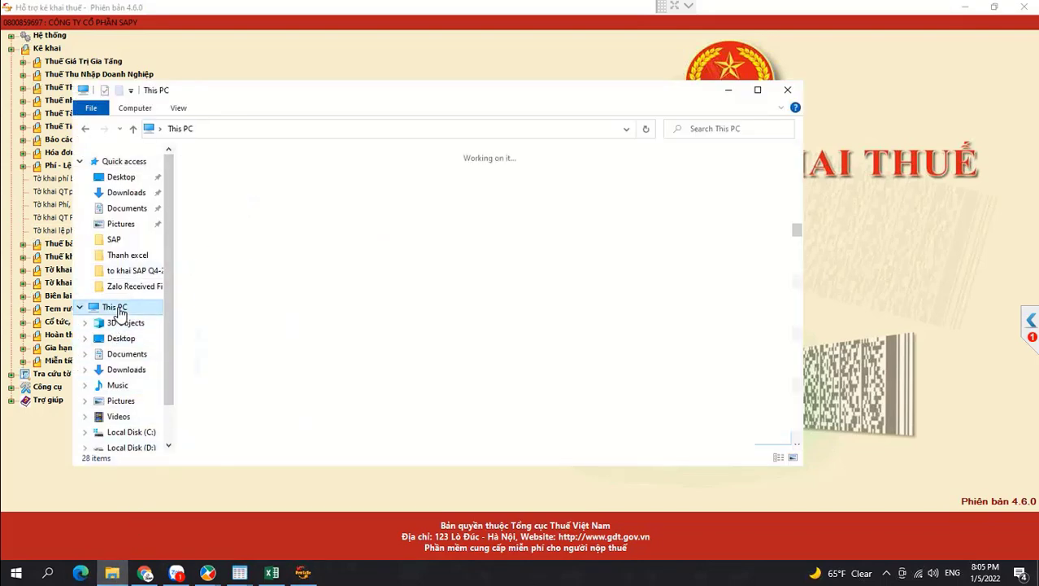
double_click(466, 311)
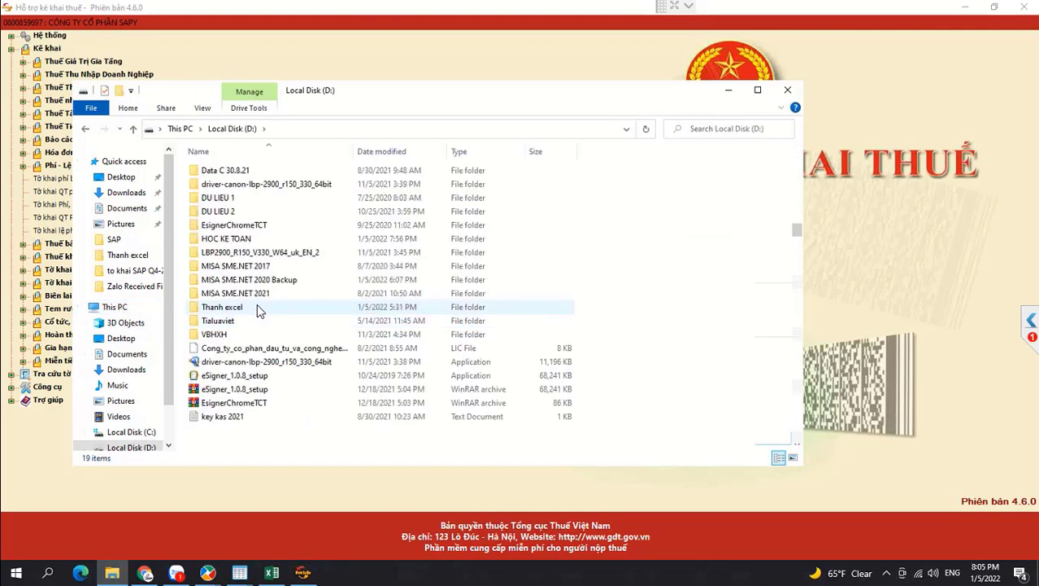
double_click(244, 238)
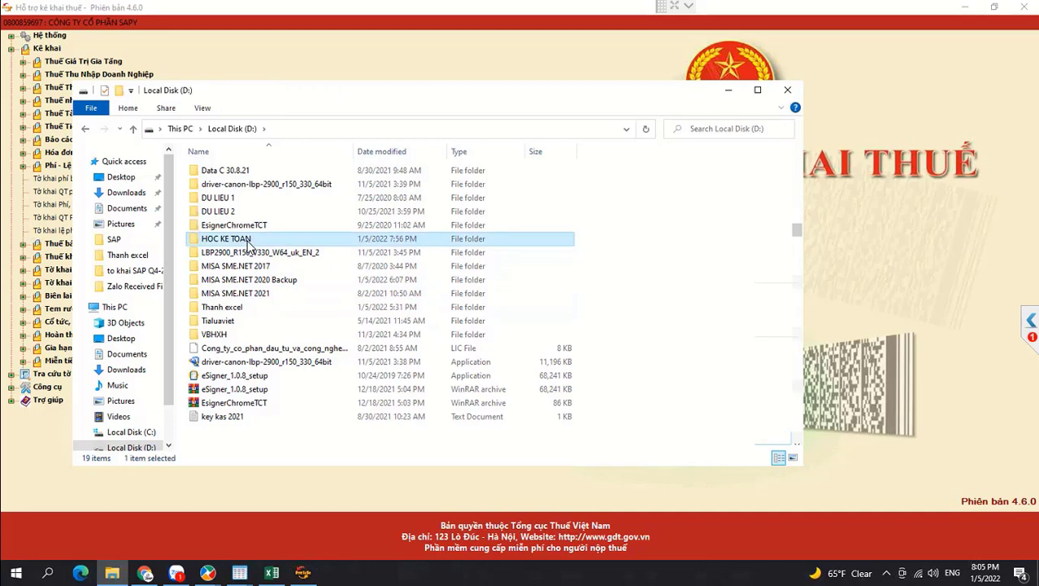
double_click(244, 171)
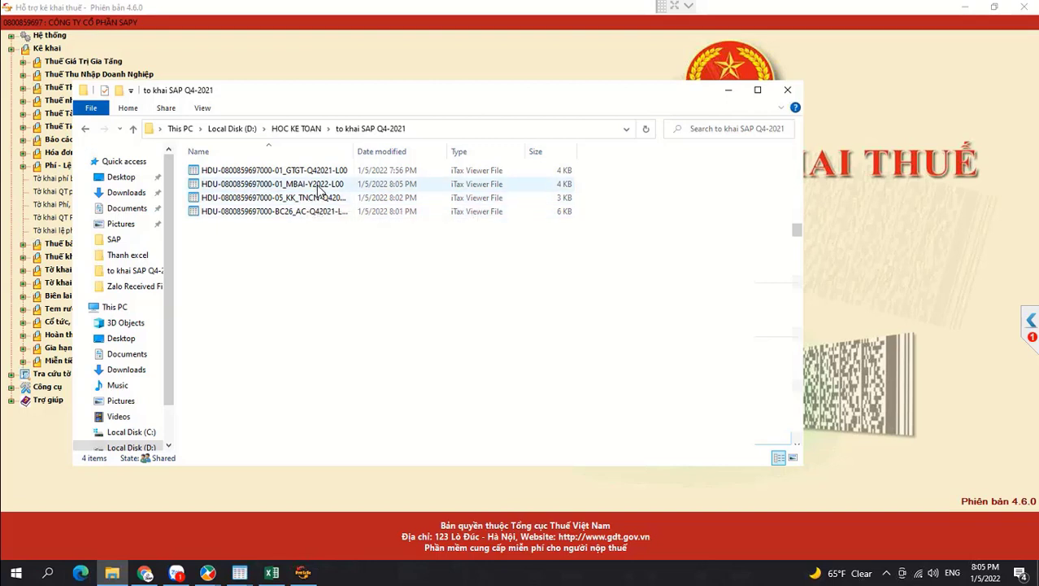
click(287, 130)
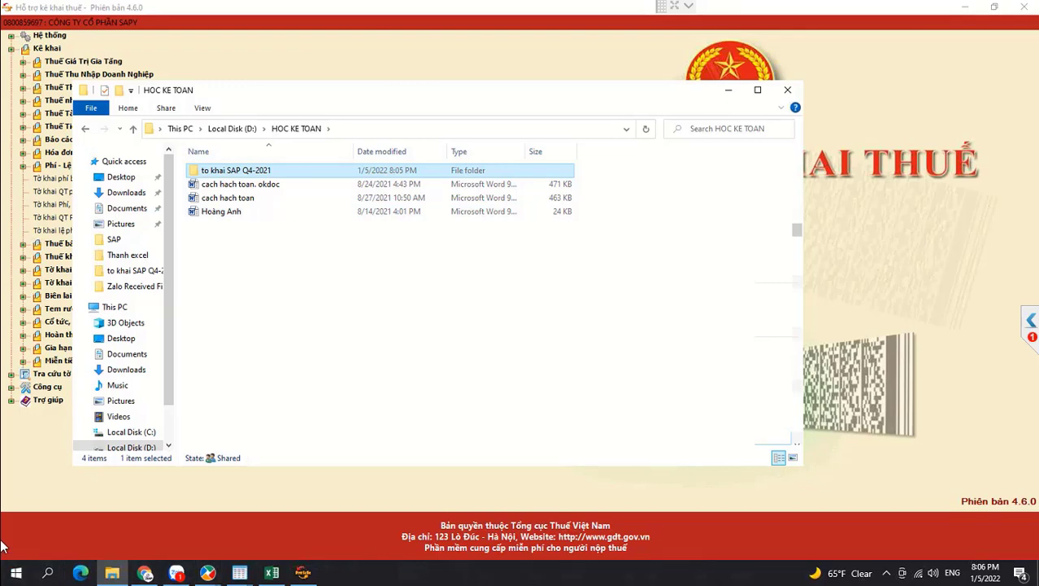
key(Return)
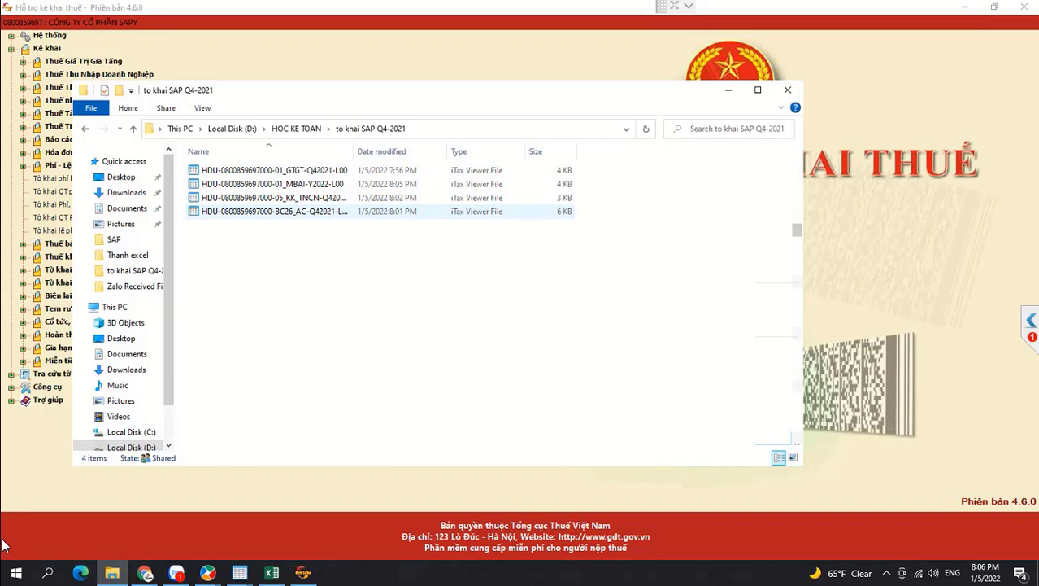